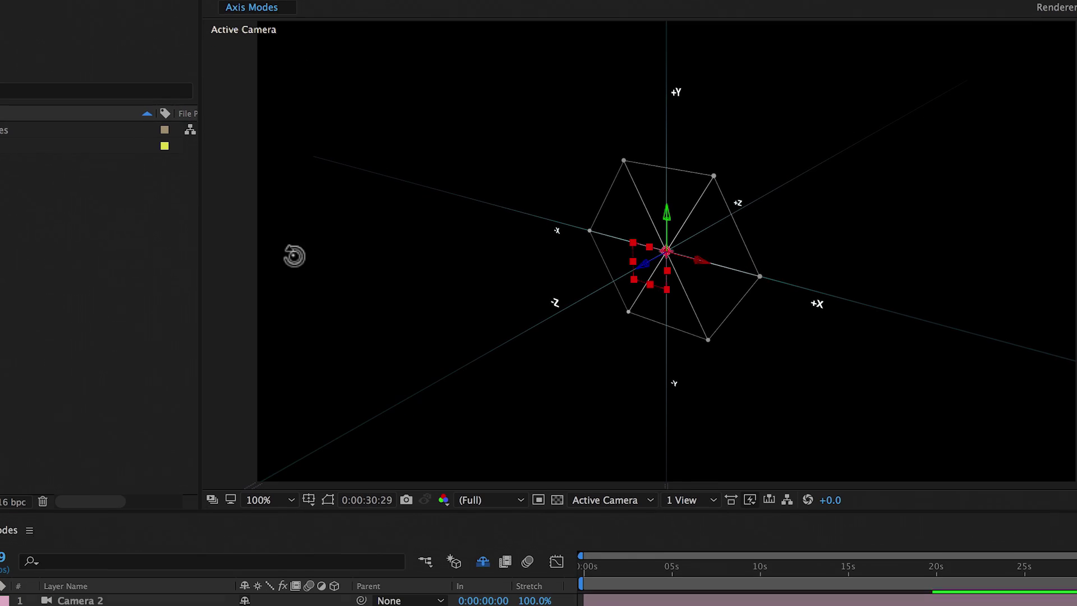
Switch the null's gizmo to View axis mode and orbit the camera around it, ending with the Selection tool active.
{"action": "left_click_drag", "start_coordinate": [270, 576], "coordinate": [427, 564]}
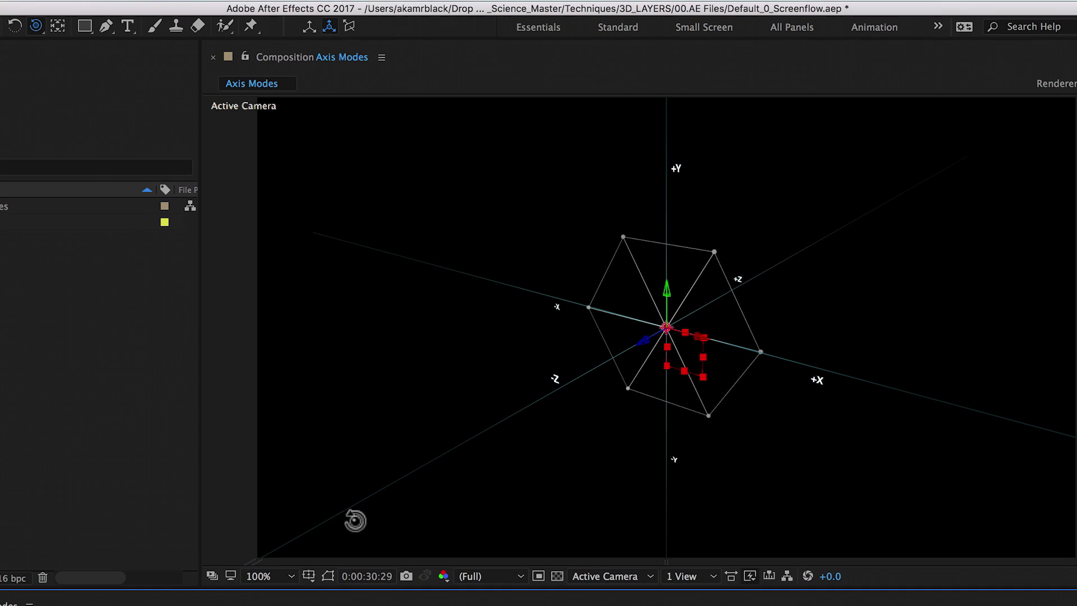
{"action": "left_click", "coordinate": [346, 29]}
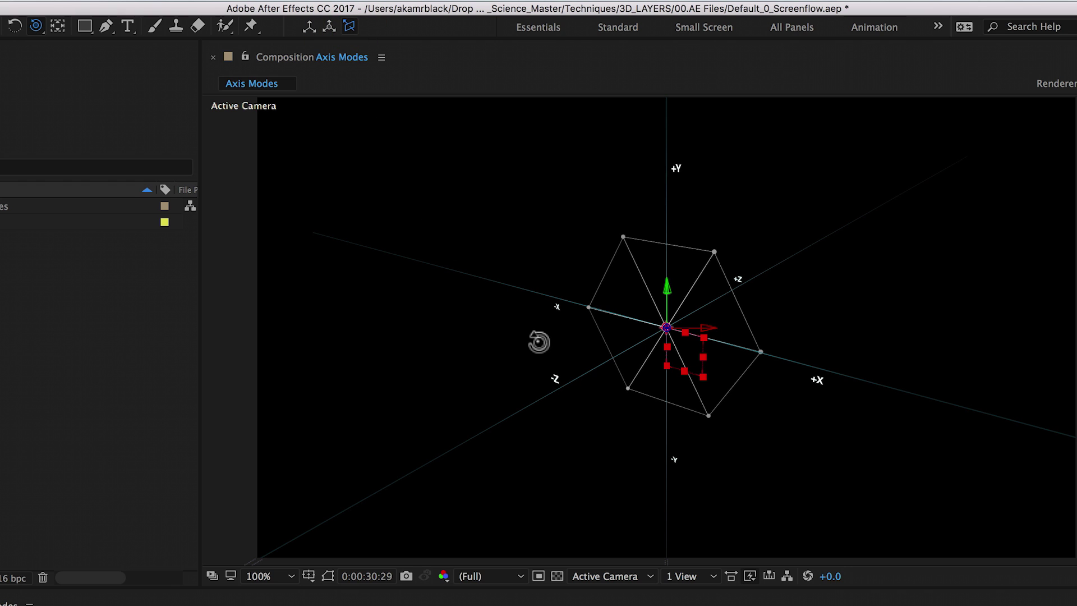
{"action": "left_click_drag", "start_coordinate": [538, 342], "coordinate": [338, 241]}
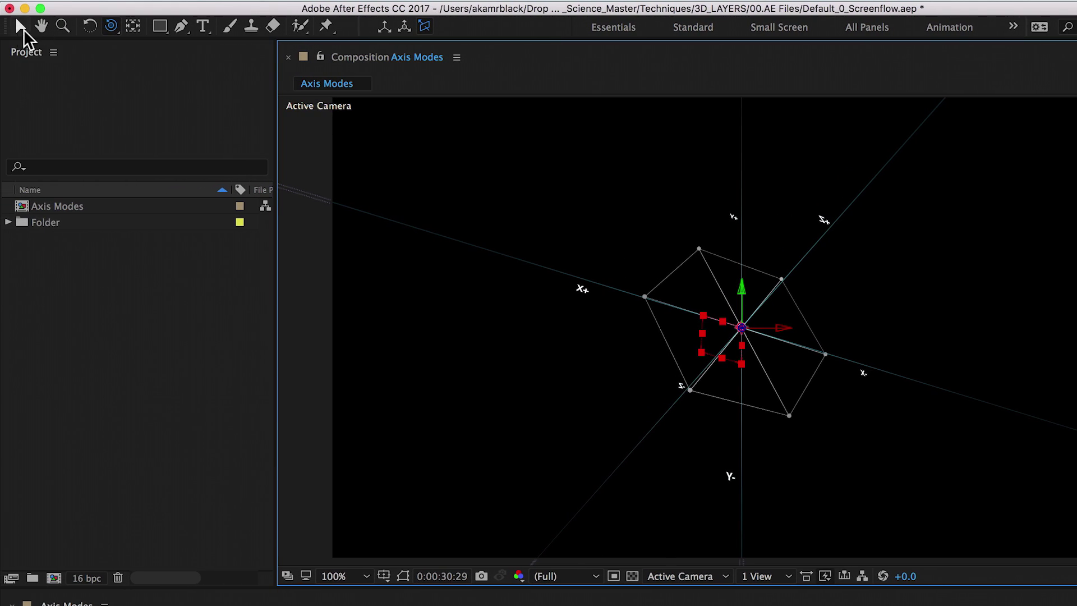
{"action": "left_click", "coordinate": [7, 26]}
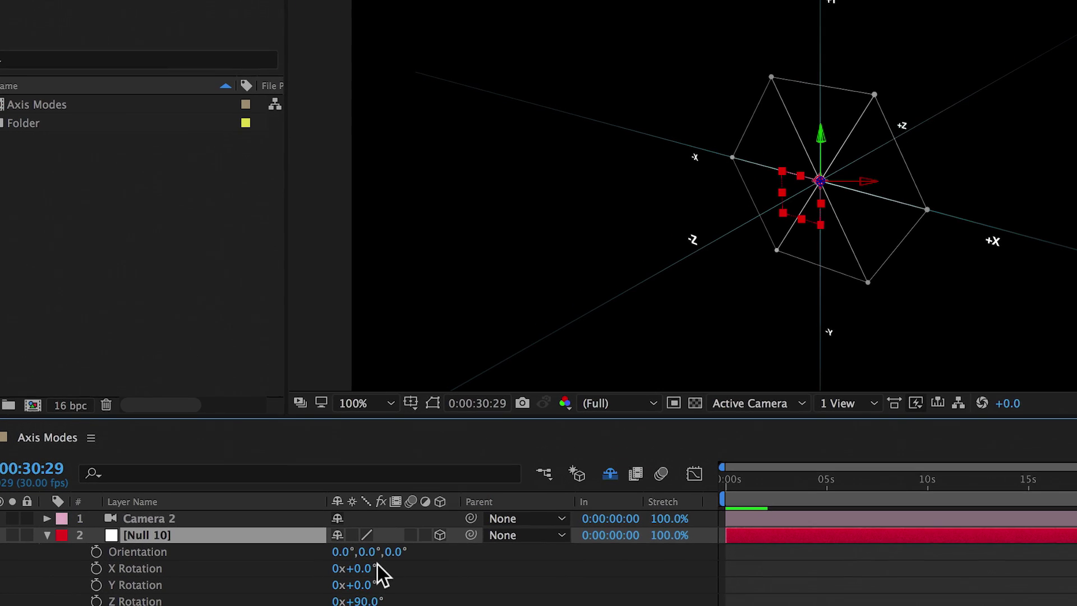
Try Y orientation values of 90° and 180° on the Null 10 layer.
{"action": "left_click", "coordinate": [369, 551]}
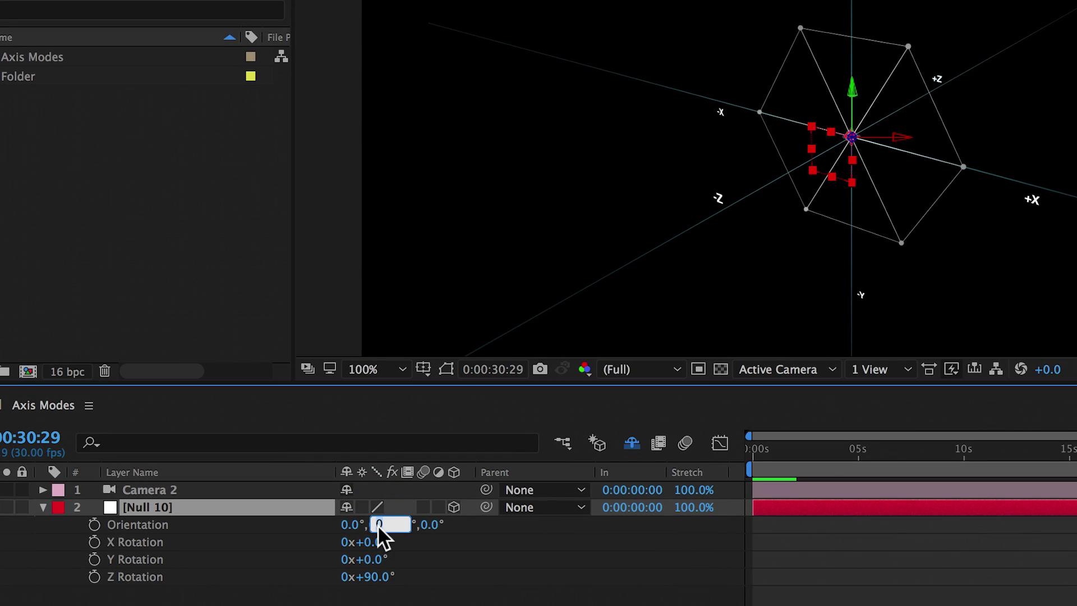
{"action": "key", "text": "Return"}
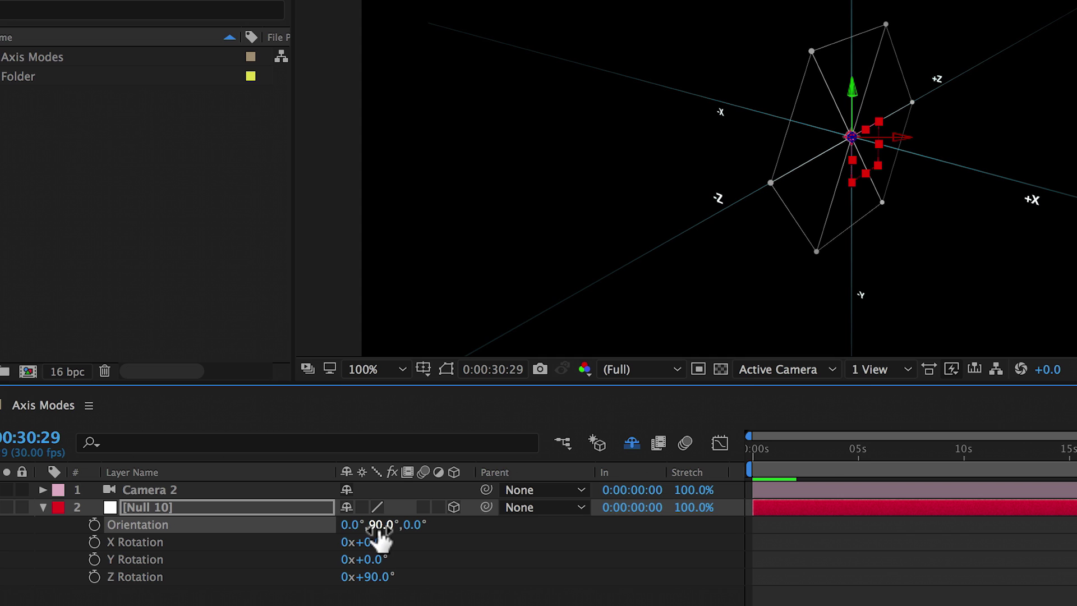
{"action": "left_click_drag", "start_coordinate": [385, 527], "coordinate": [474, 534]}
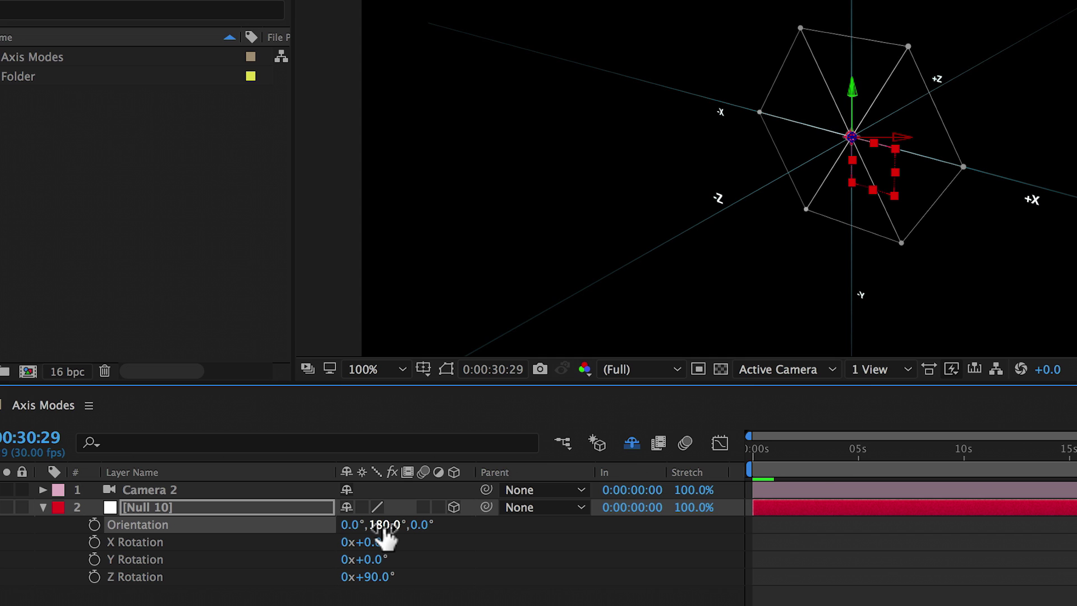
{"action": "left_click_drag", "start_coordinate": [386, 527], "coordinate": [438, 526]}
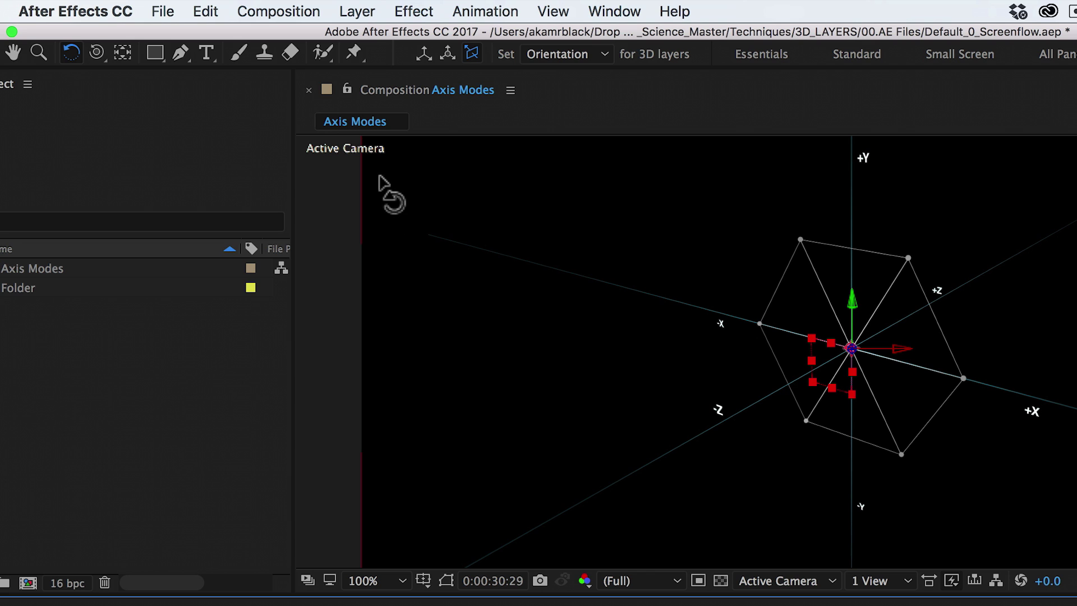
Set the Null 10 layer's auto-orientation to Orient Towards Camera.
{"action": "left_click", "coordinate": [358, 13]}
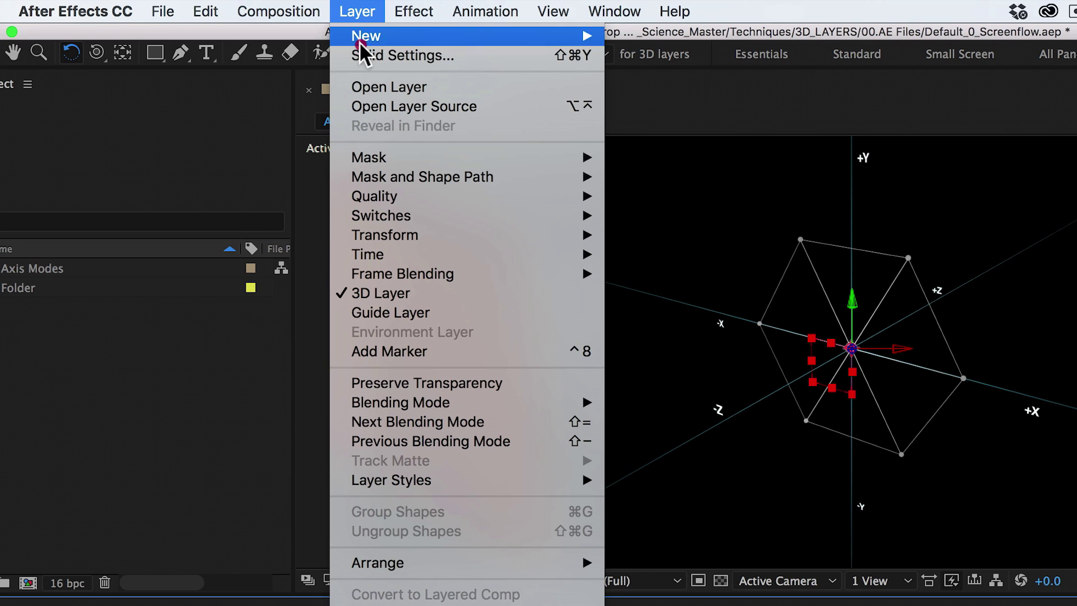
{"action": "mouse_move", "coordinate": [391, 231]}
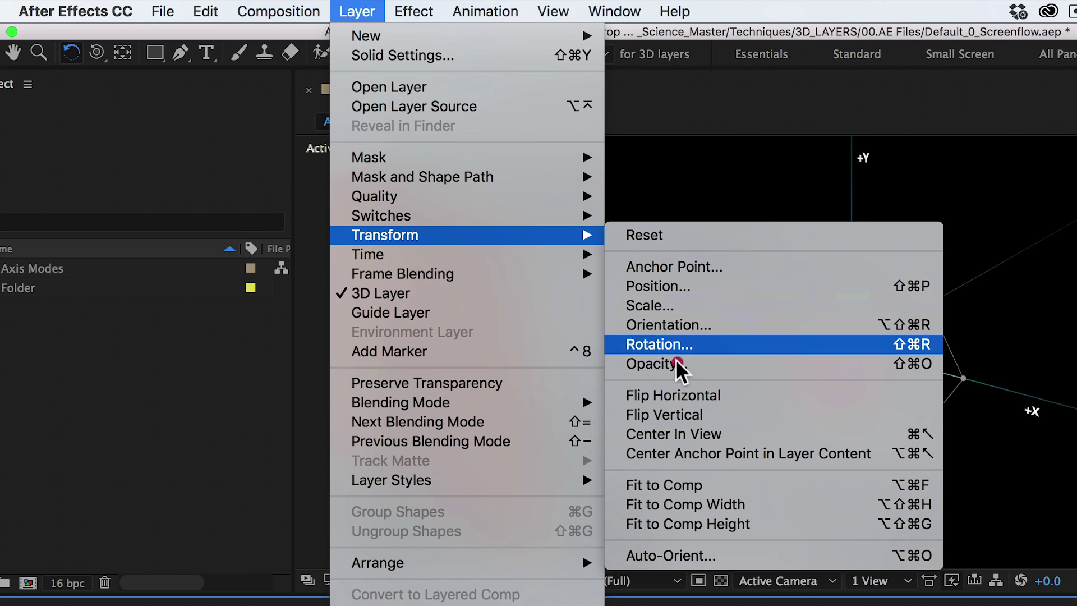
{"action": "left_click", "coordinate": [687, 553]}
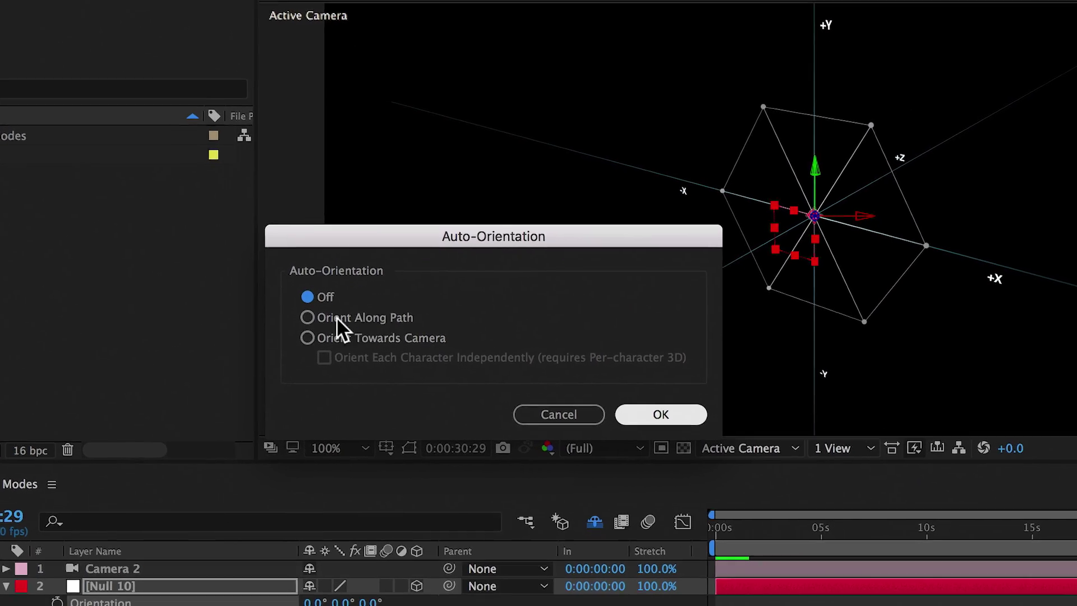
{"action": "left_click", "coordinate": [331, 317]}
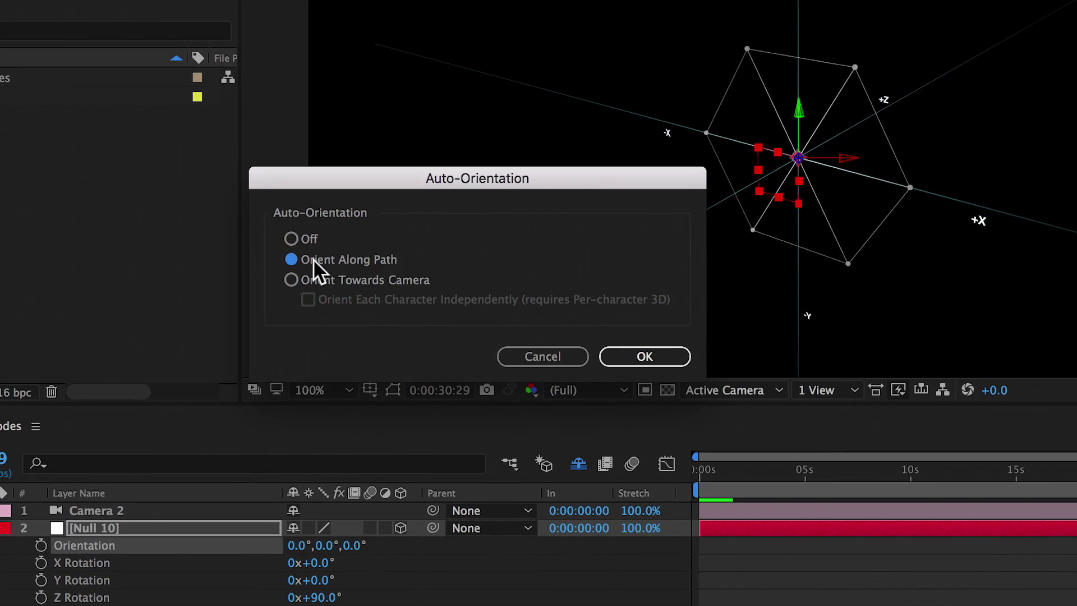
{"action": "left_click", "coordinate": [315, 280]}
{"action": "left_click", "coordinate": [624, 358]}
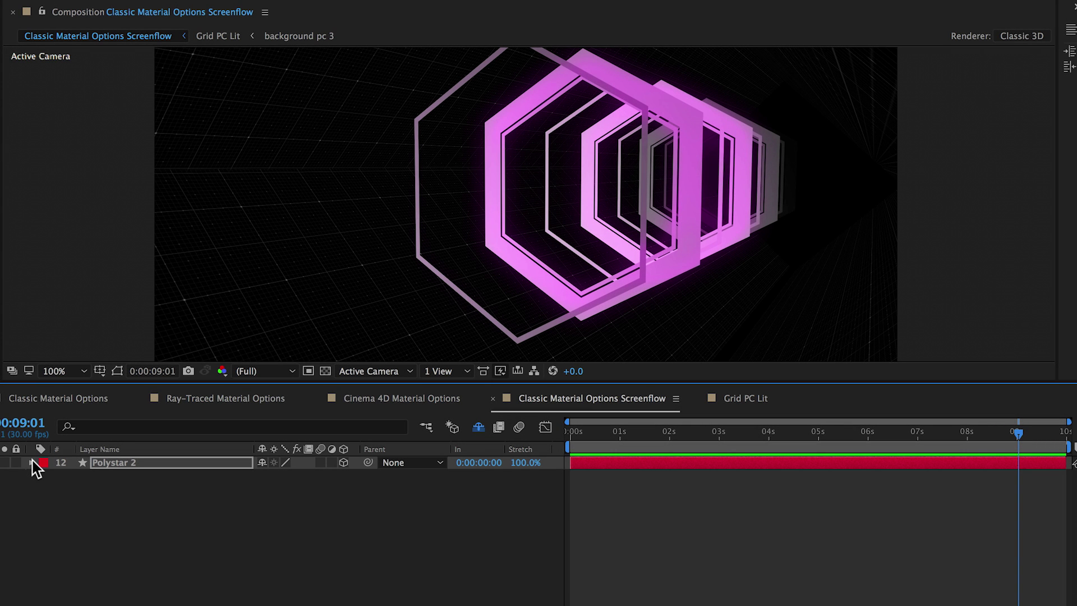
Reveal Polystar 2's Material Options and cycle Casts Shadows through On, Only and Off, ending on On.
{"action": "key", "text": "a"}
{"action": "key", "text": "a"}
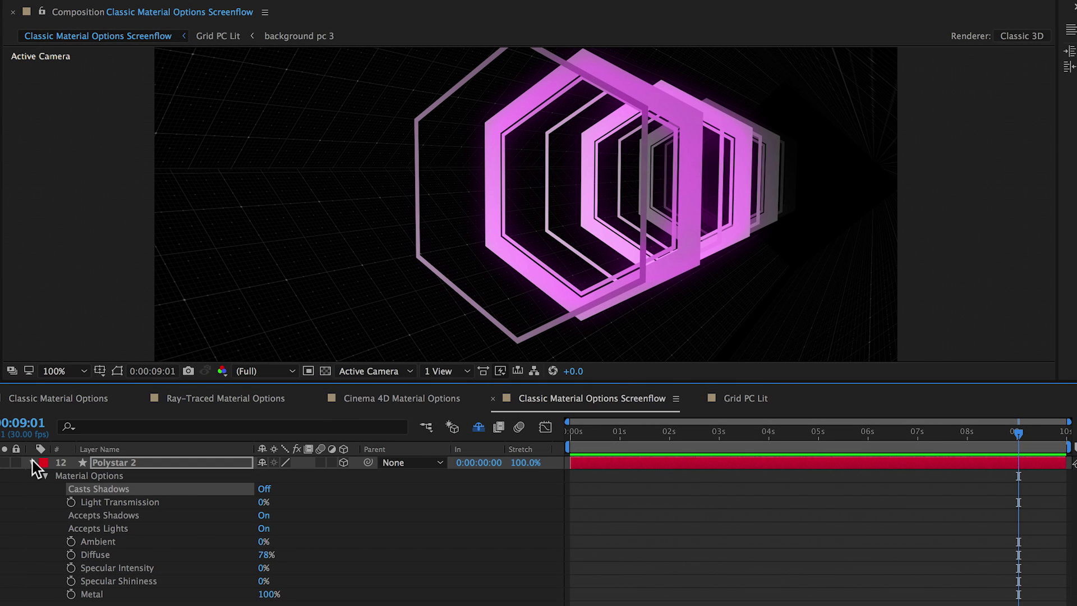
{"action": "left_click", "coordinate": [264, 489]}
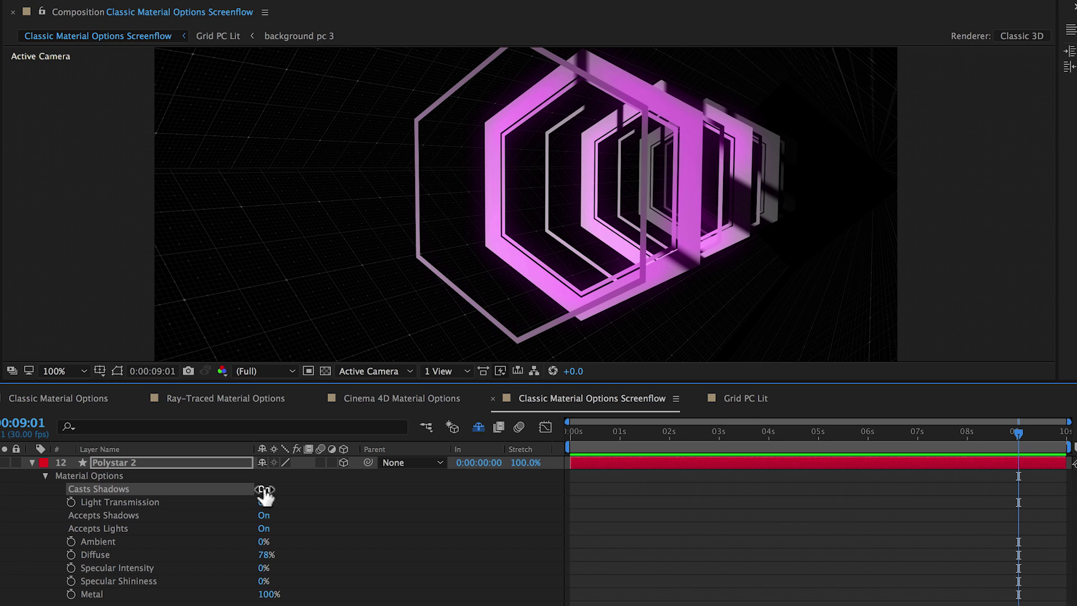
{"action": "left_click", "coordinate": [264, 489]}
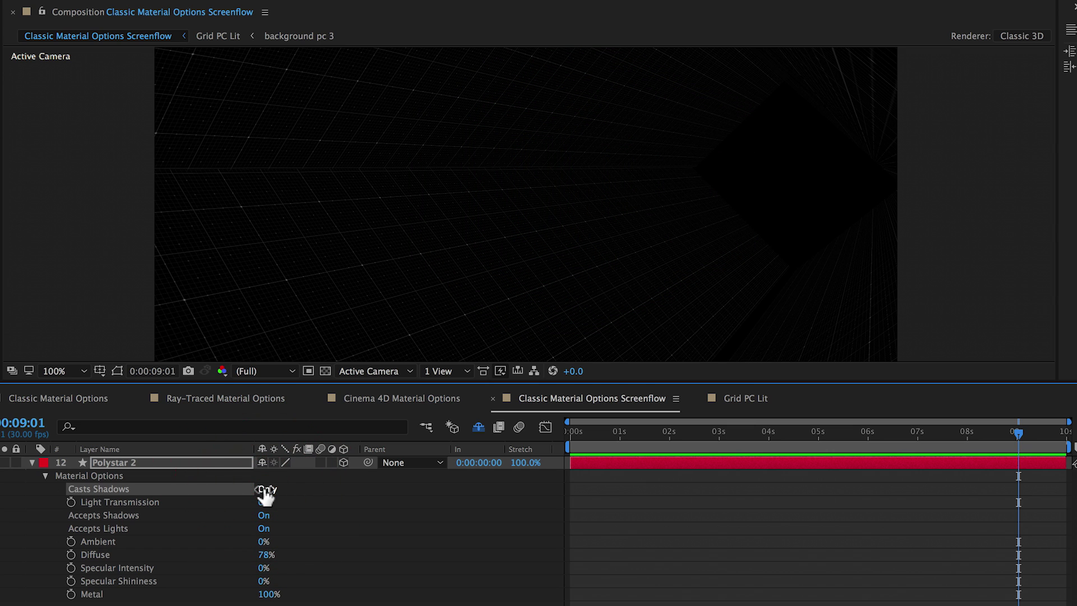
{"action": "left_click", "coordinate": [265, 489]}
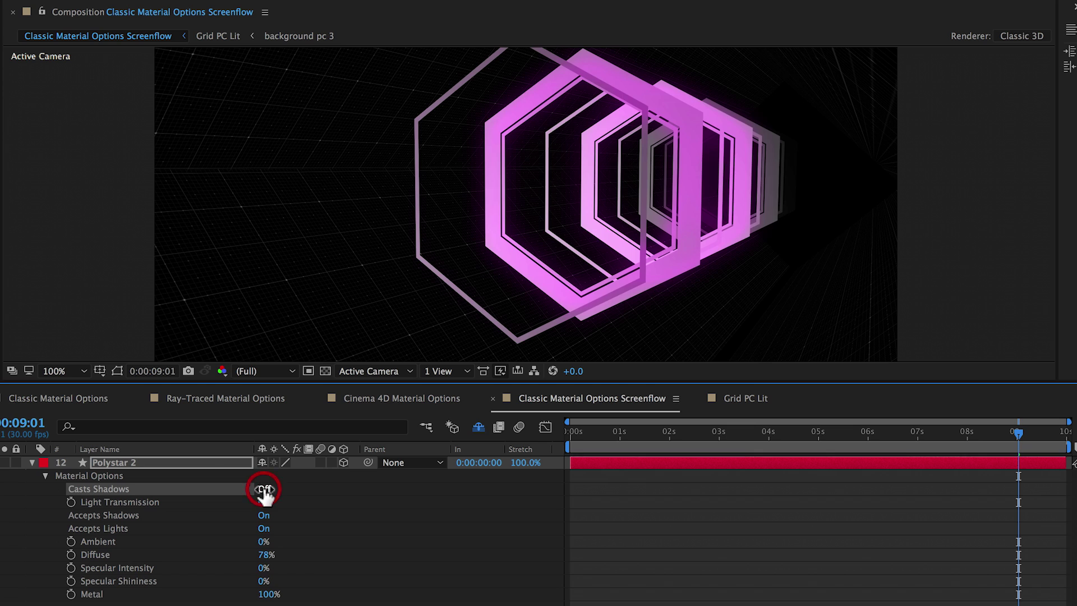
{"action": "left_click", "coordinate": [264, 490]}
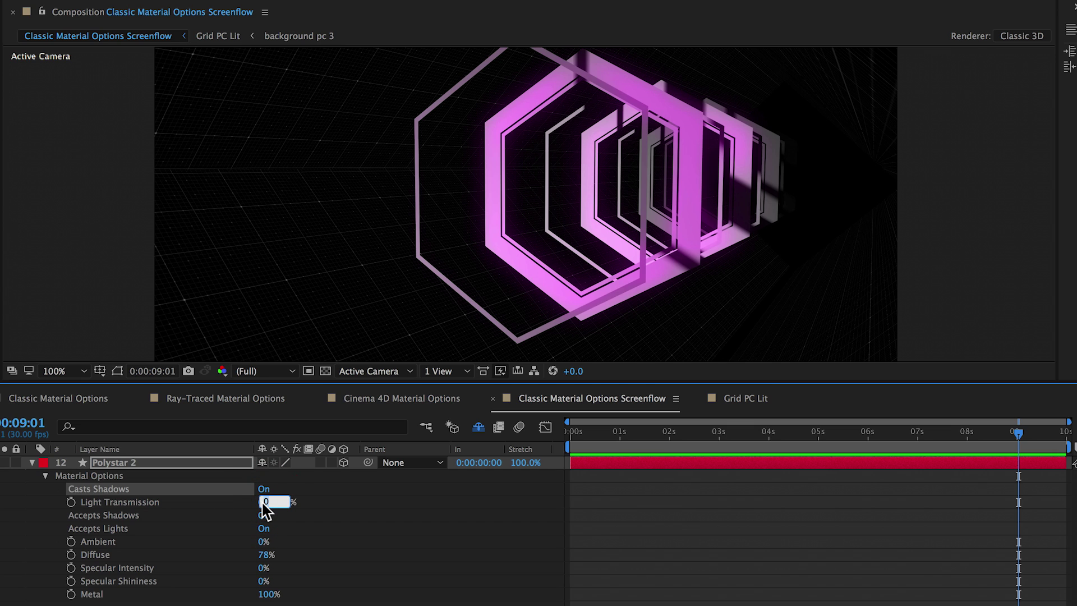
Try a Light Transmission of 100% on Polystar 2 and undo it.
{"action": "type", "text": "100"}
{"action": "key", "text": "Return"}
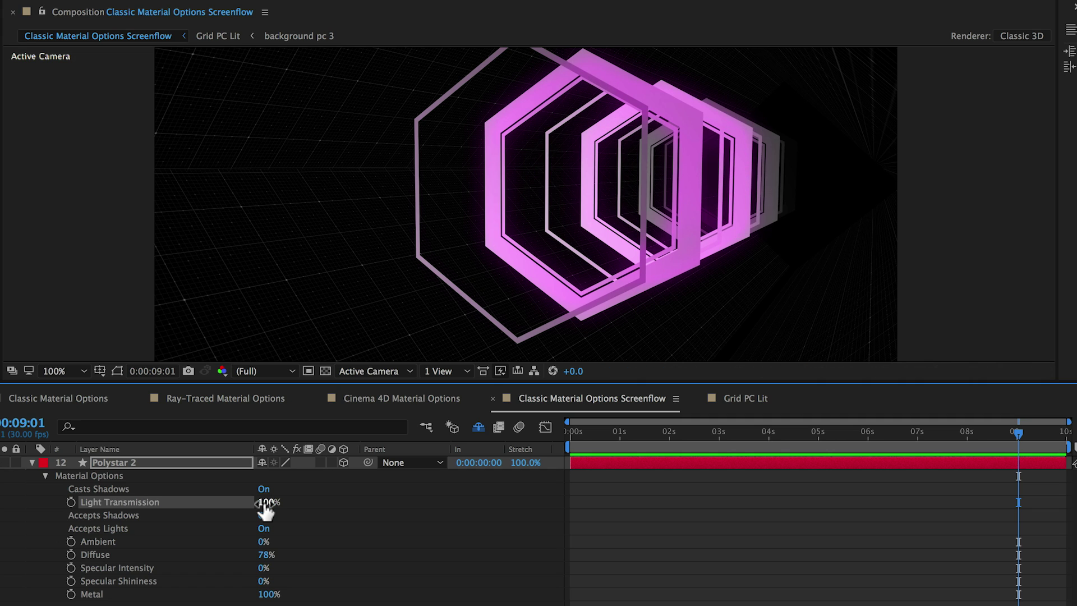
{"action": "key", "text": "ctrl+z"}
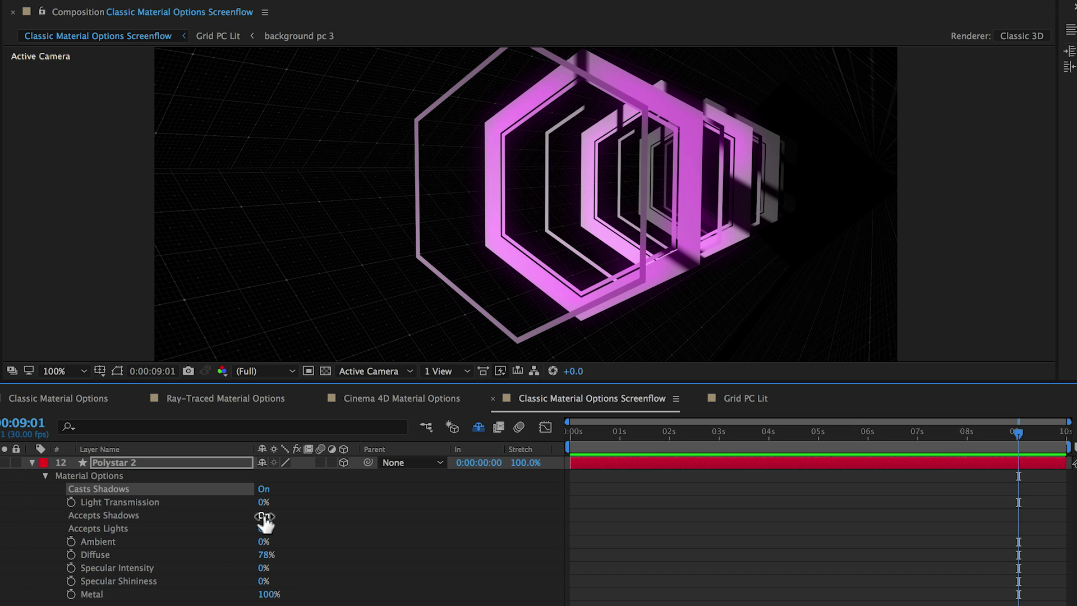
Cycle Polystar 2's Accepts Shadows through Only, Off and On, ending on Off, and set Accepts Lights to Off.
{"action": "left_click", "coordinate": [264, 516]}
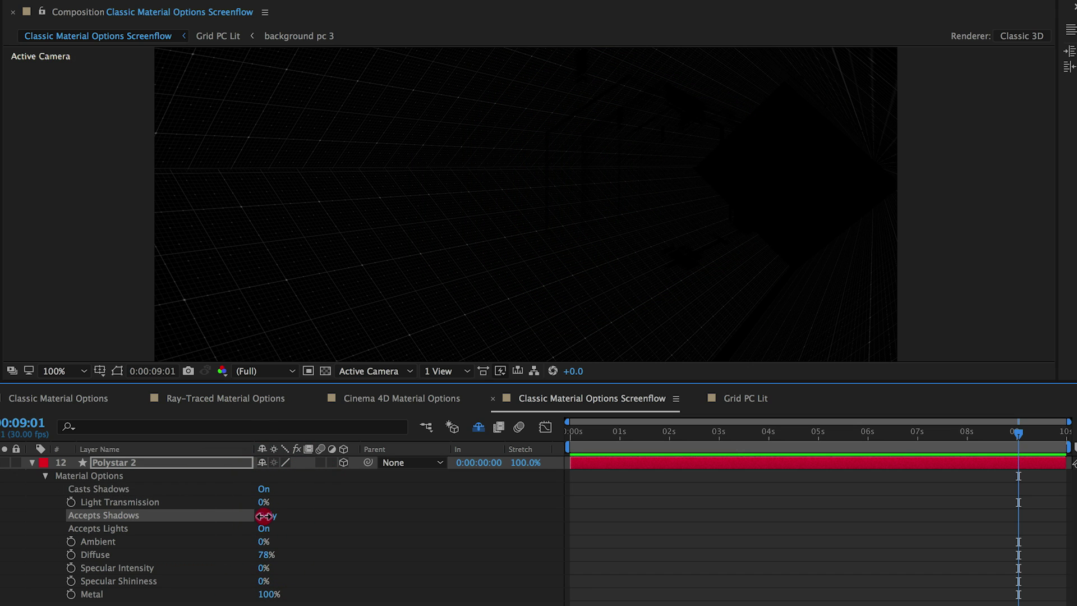
{"action": "left_click", "coordinate": [264, 516]}
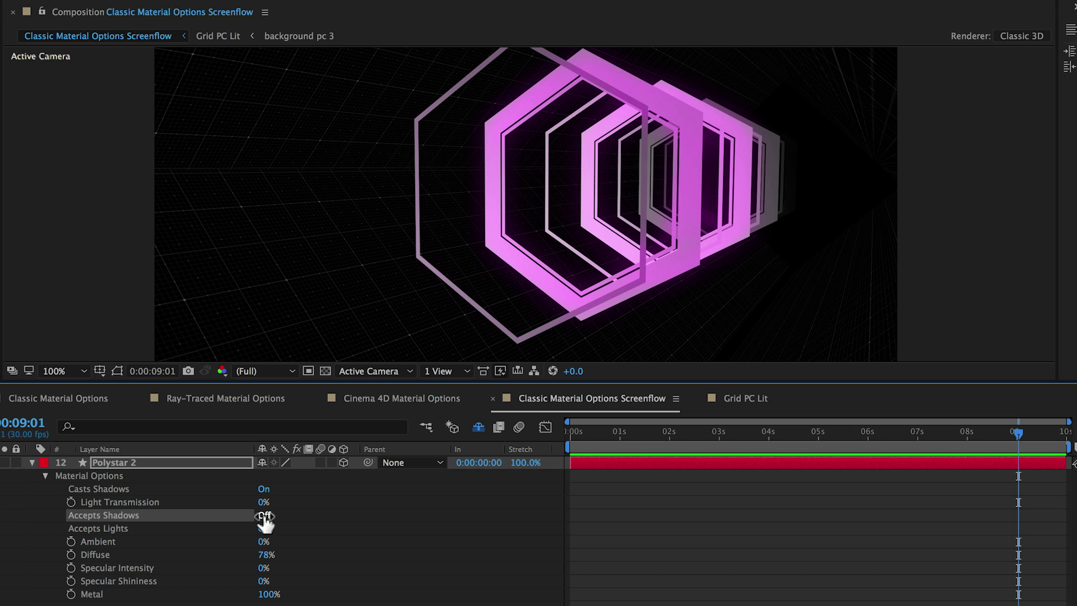
{"action": "left_click", "coordinate": [264, 516]}
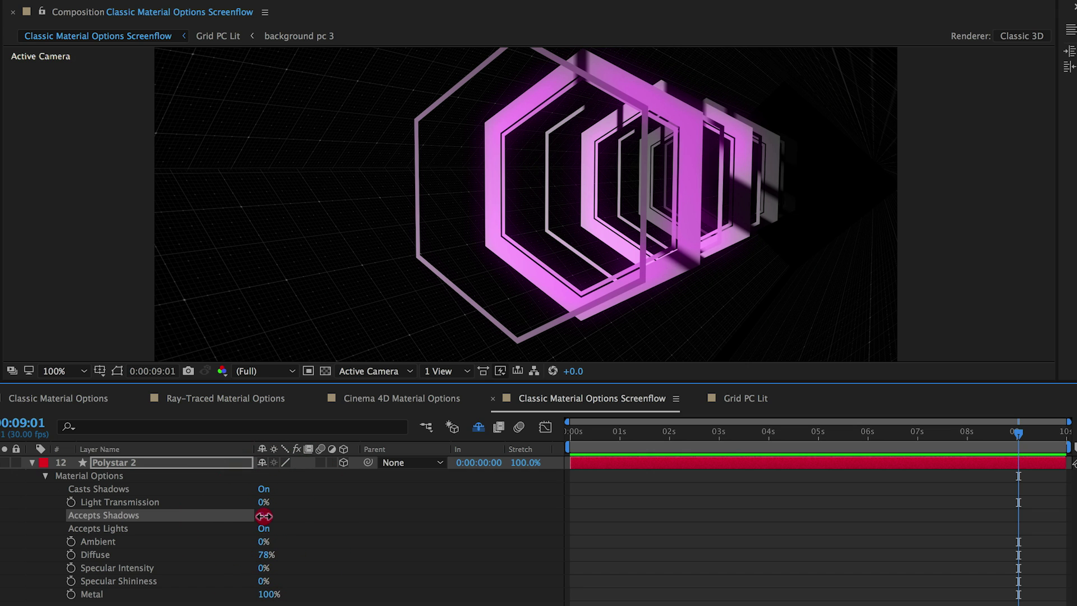
{"action": "left_click", "coordinate": [263, 516]}
{"action": "left_click", "coordinate": [264, 516]}
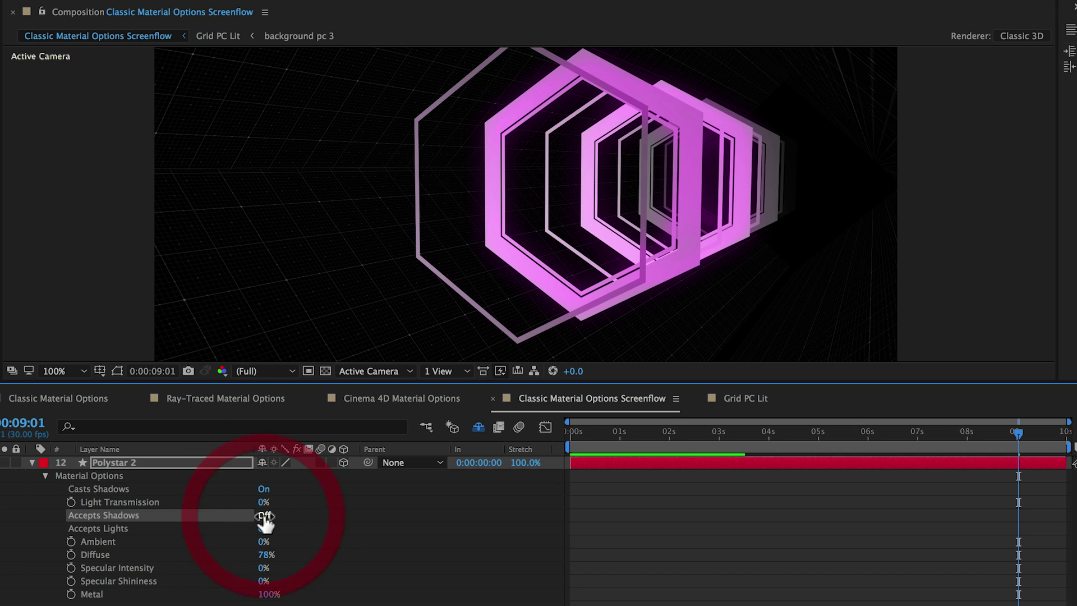
{"action": "left_click", "coordinate": [263, 516]}
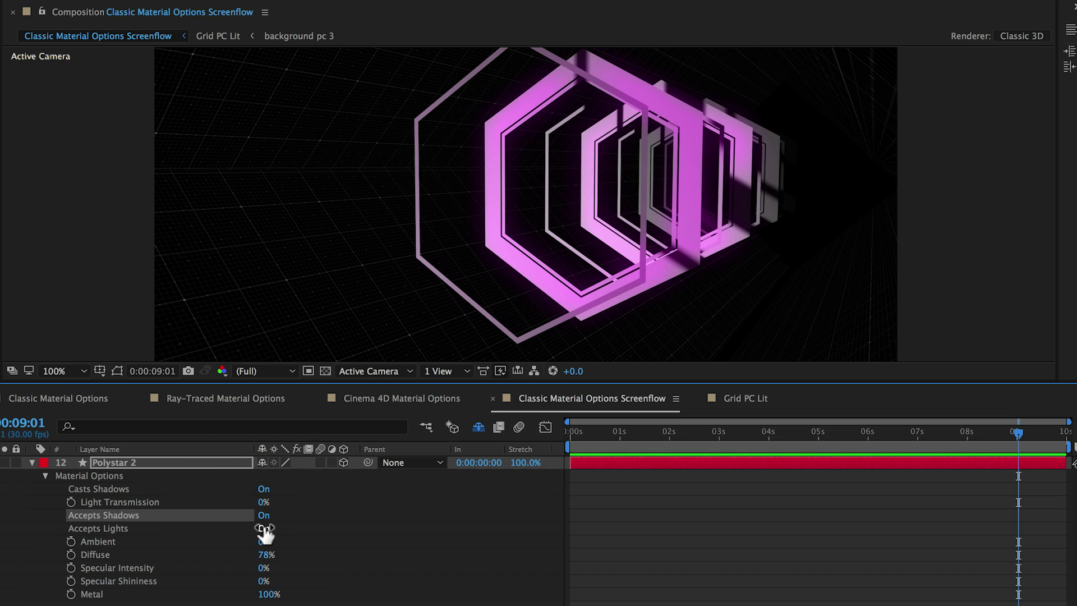
{"action": "key", "text": "ctrl+z"}
{"action": "left_click", "coordinate": [264, 529]}
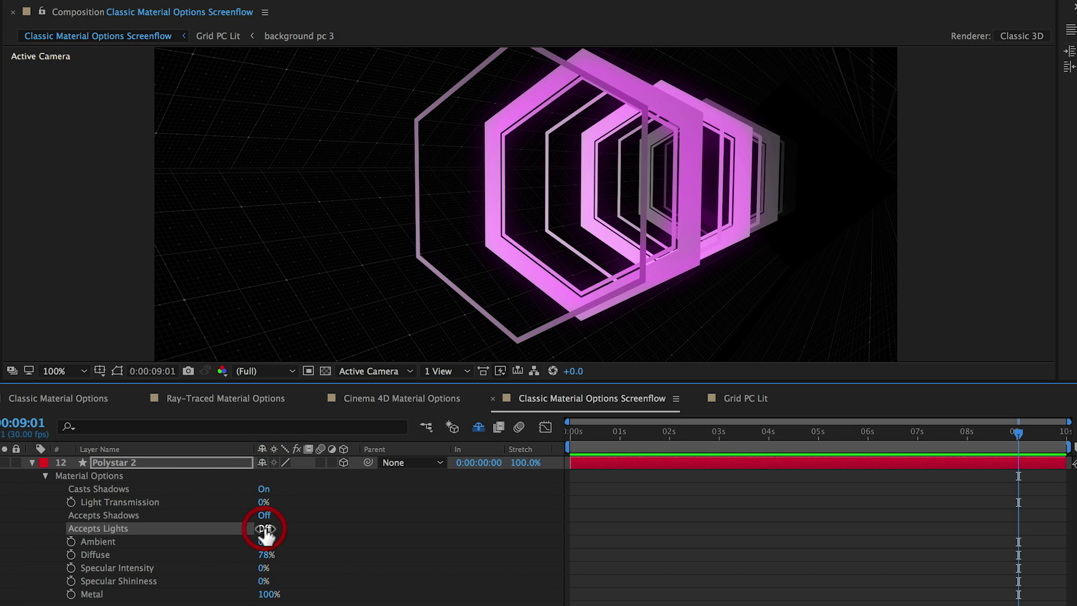
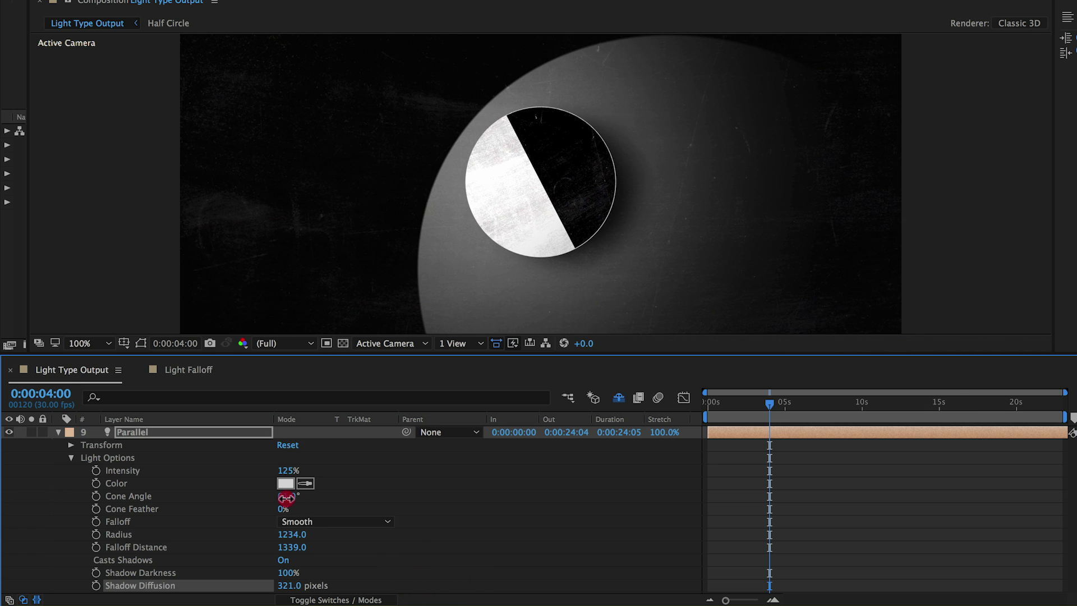
Set the Parallel light's Cone Angle to 102° and its Cone Feather to 78%.
{"action": "left_click_drag", "start_coordinate": [286, 498], "coordinate": [318, 498]}
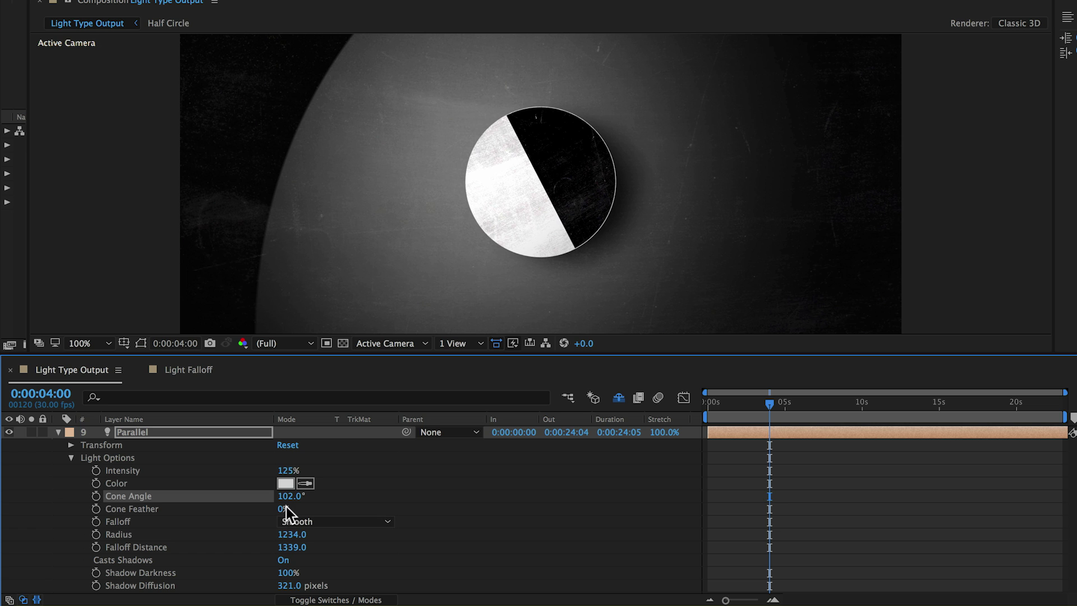
{"action": "left_click_drag", "start_coordinate": [283, 508], "coordinate": [338, 507]}
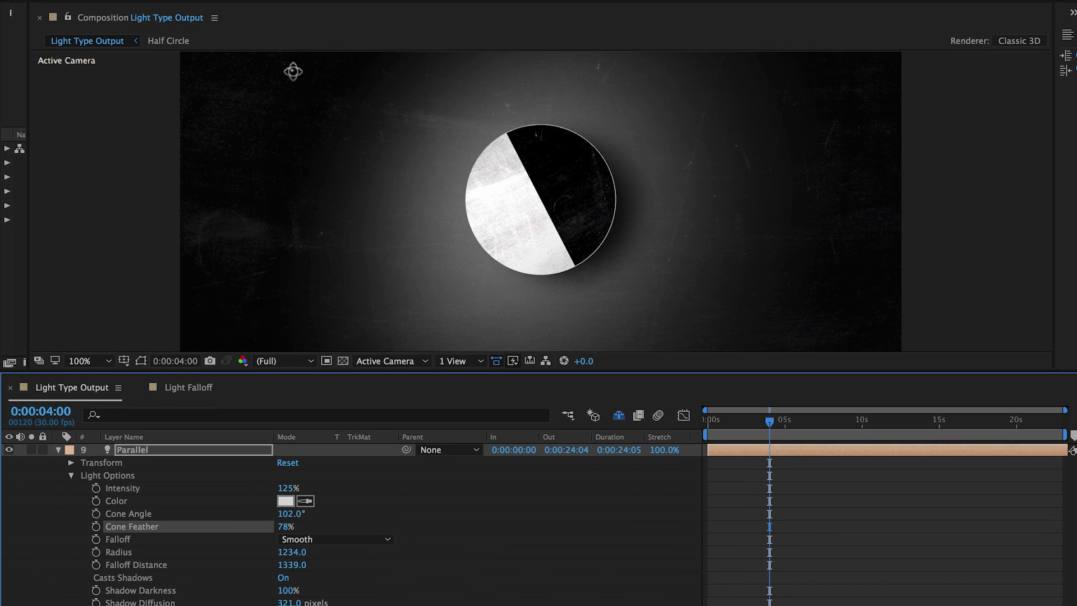
Open the Classic 3D renderer options of the Light Type Output composition and show the Shadow Map Resolution choices.
{"action": "left_click", "coordinate": [231, 8]}
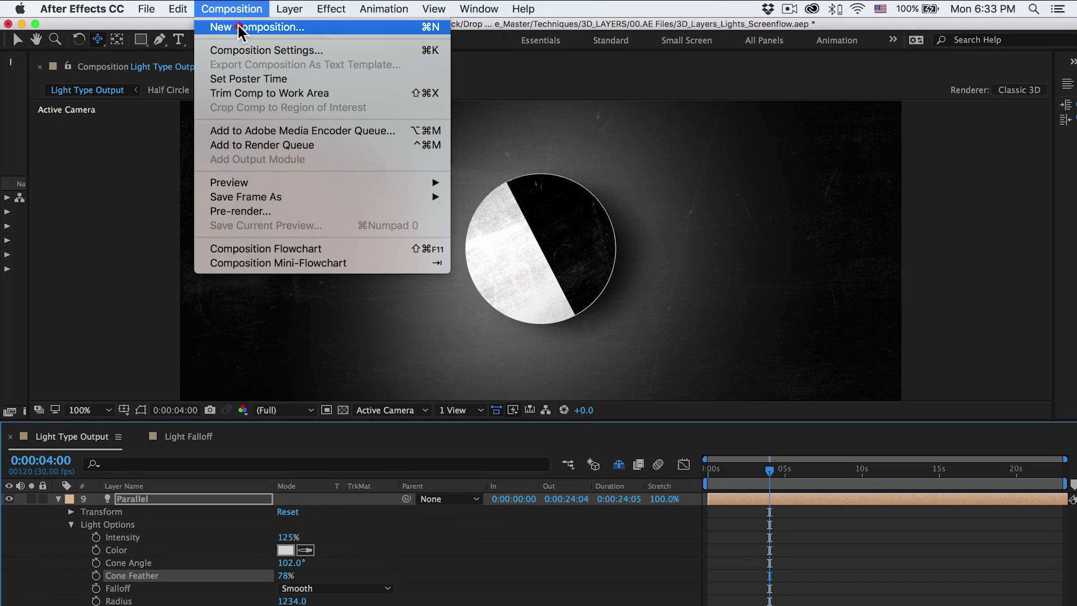
{"action": "left_click", "coordinate": [241, 49]}
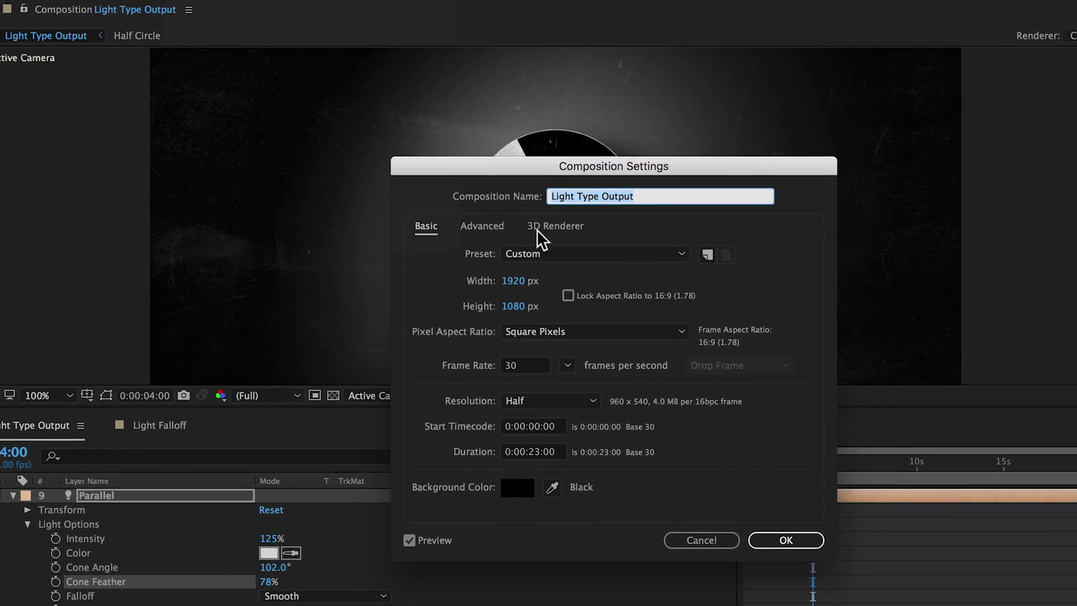
{"action": "left_click", "coordinate": [539, 227]}
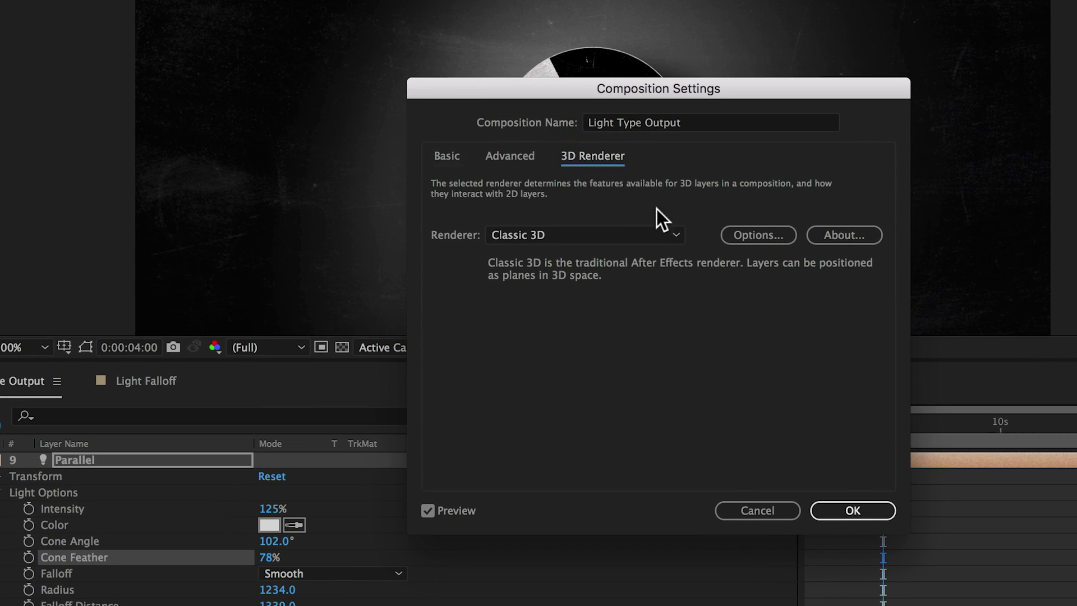
{"action": "left_click", "coordinate": [736, 233]}
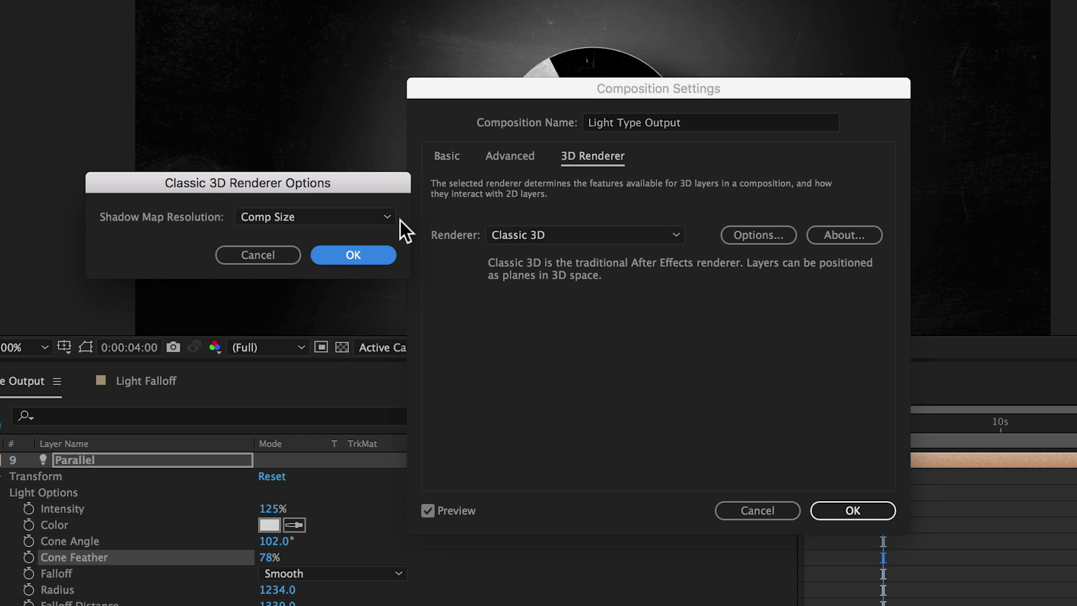
{"action": "left_click", "coordinate": [370, 216]}
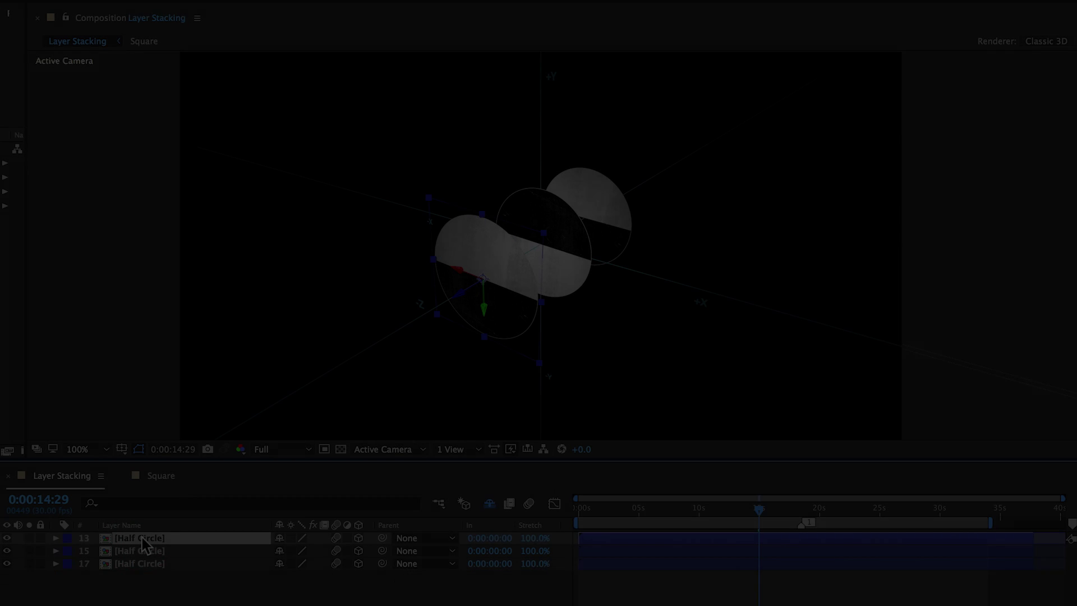
Add an adjustment layer directly above the middle Half Circle layer in the Layer Stacking composition.
{"action": "left_click", "coordinate": [146, 550]}
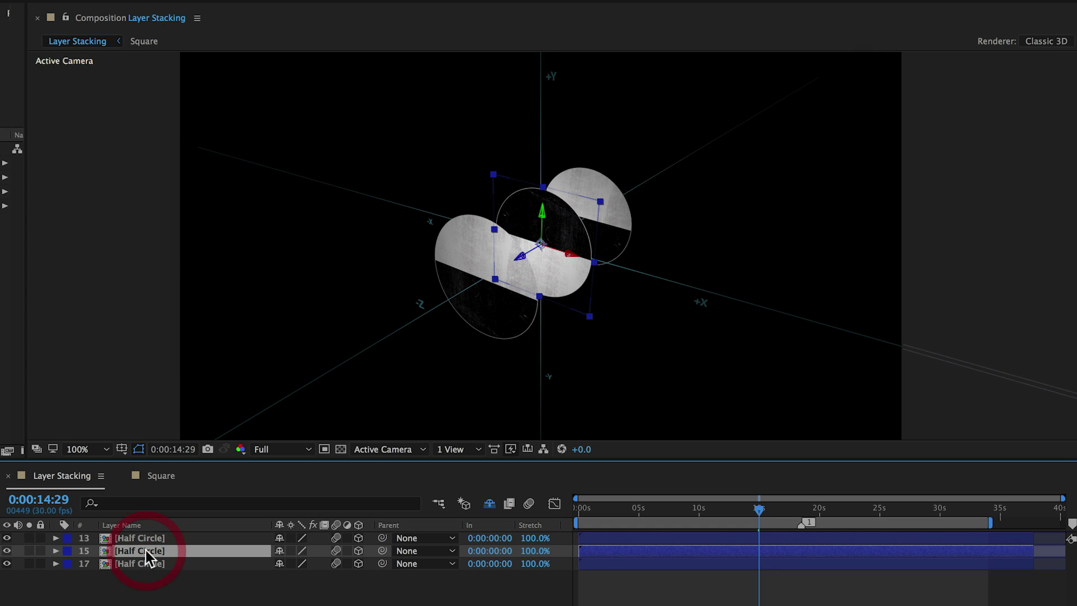
{"action": "left_click", "coordinate": [149, 563]}
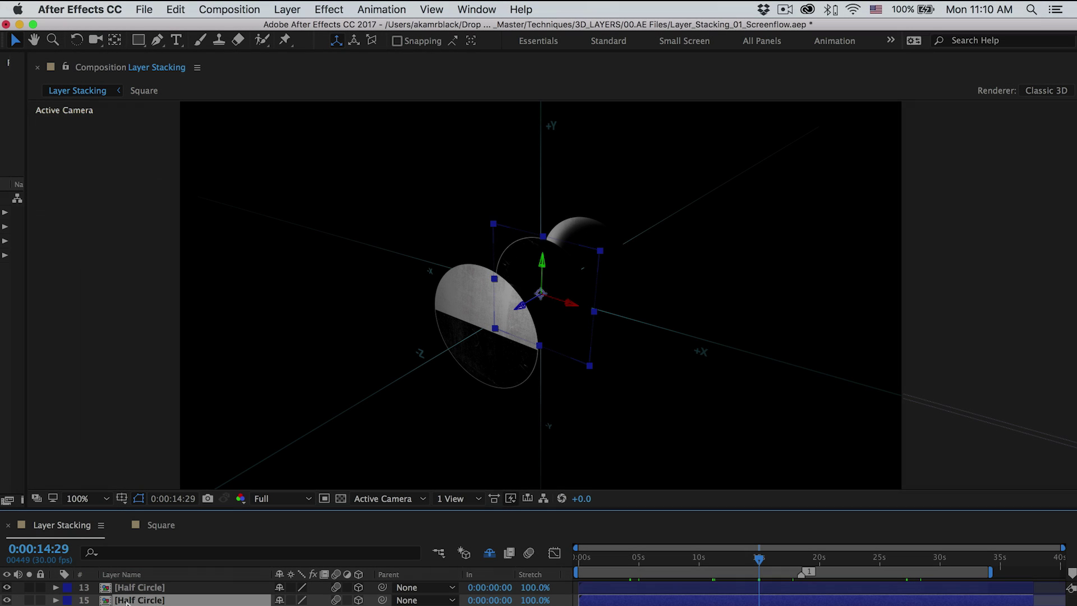
{"action": "left_click", "coordinate": [287, 10]}
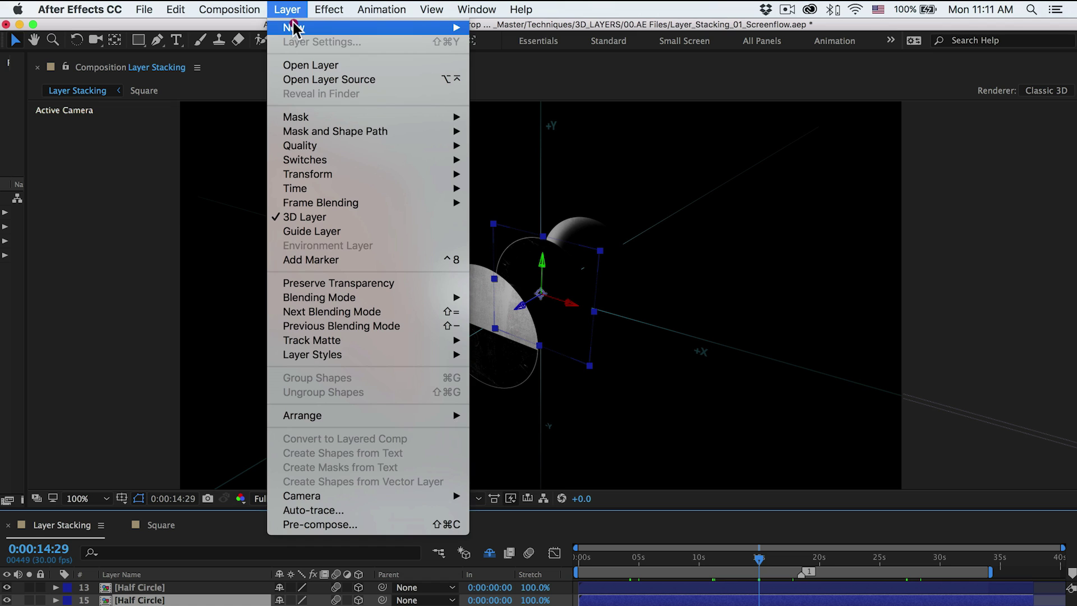
{"action": "mouse_move", "coordinate": [456, 27]}
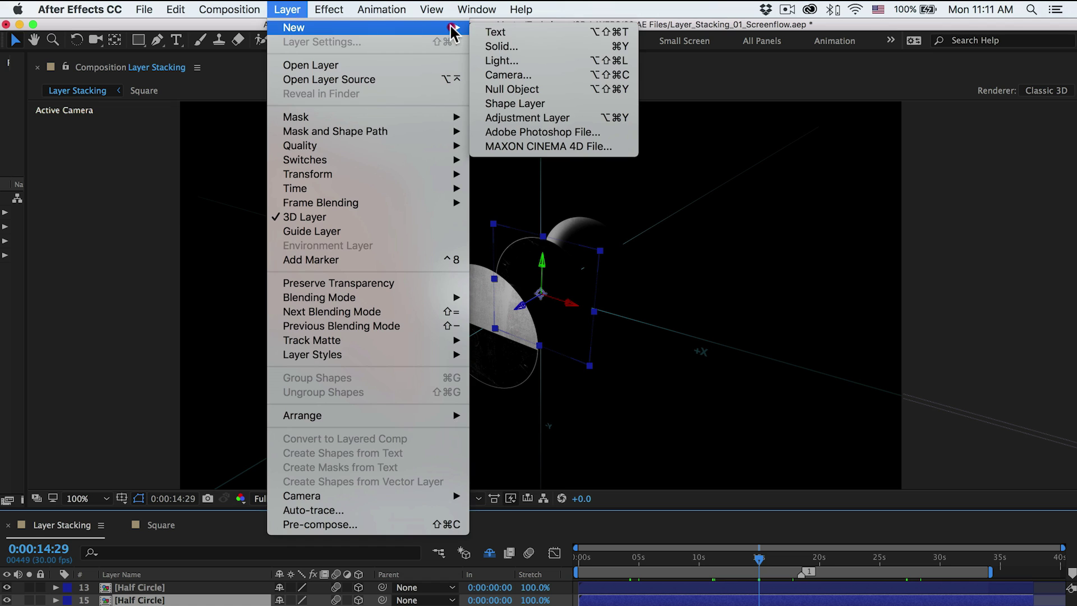
{"action": "left_click", "coordinate": [516, 117]}
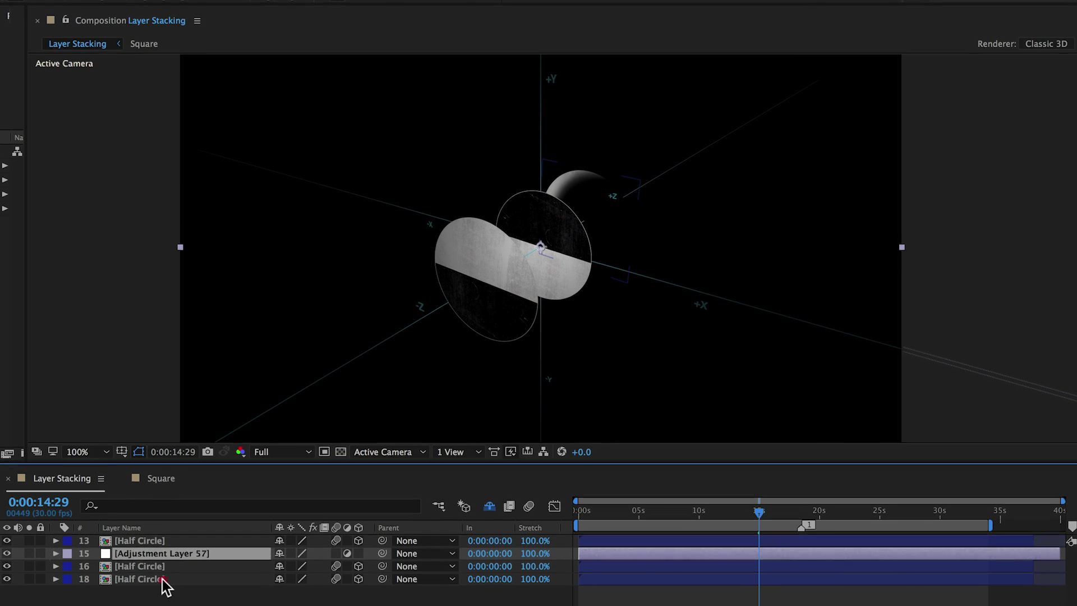
Add another adjustment layer directly above the last Half Circle layer in the stack.
{"action": "left_click", "coordinate": [163, 580]}
{"action": "right_click", "coordinate": [284, 34]}
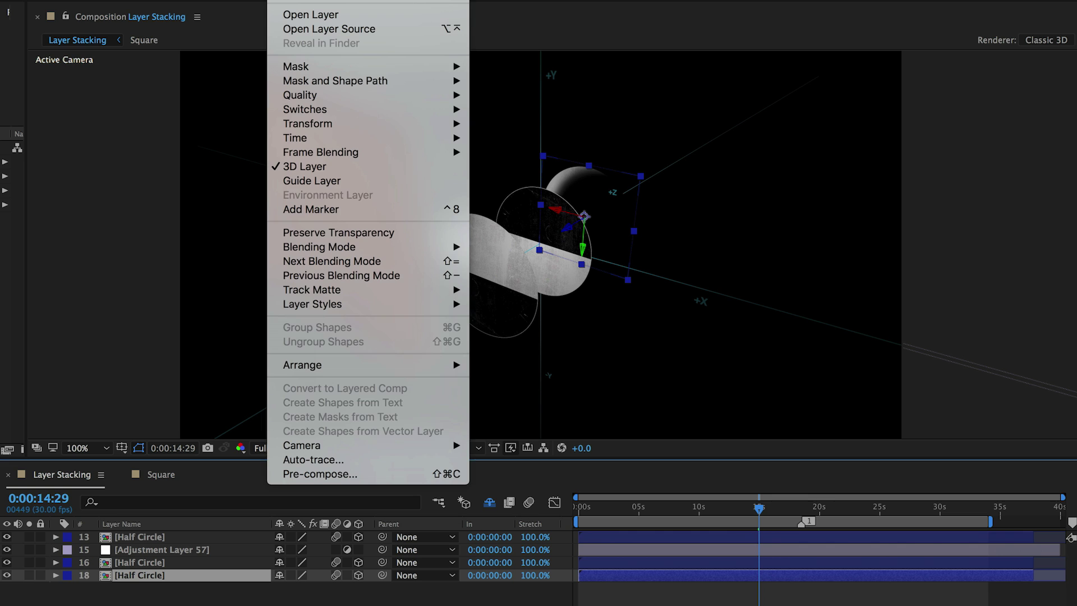
{"action": "mouse_move", "coordinate": [297, 0]}
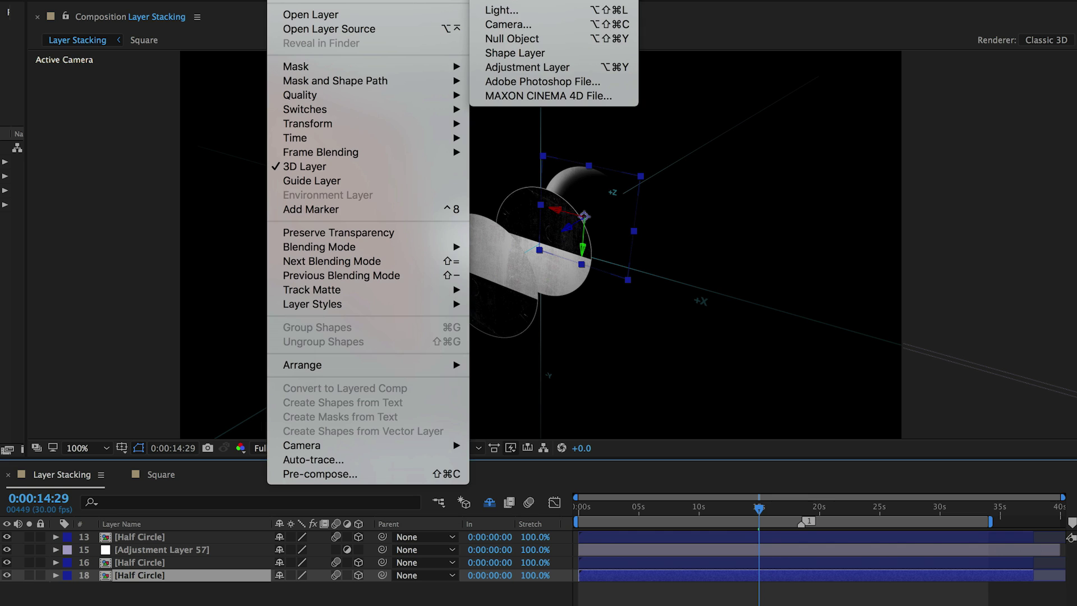
{"action": "left_click", "coordinate": [508, 67]}
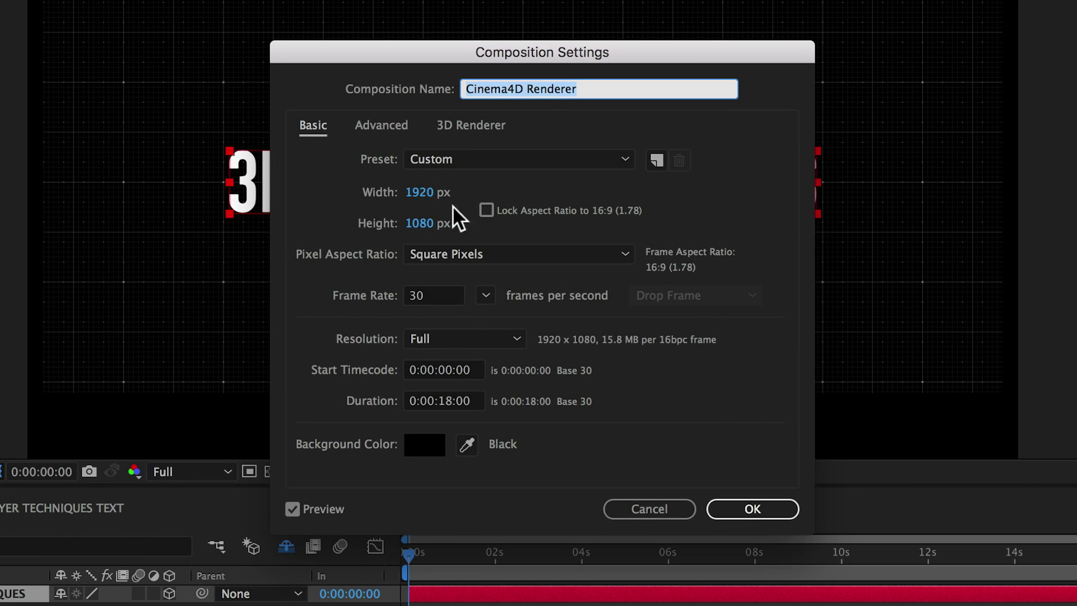
Change the 3D renderer of the Cinema4D Renderer composition from Classic 3D to CINEMA 4D.
{"action": "left_click", "coordinate": [470, 124]}
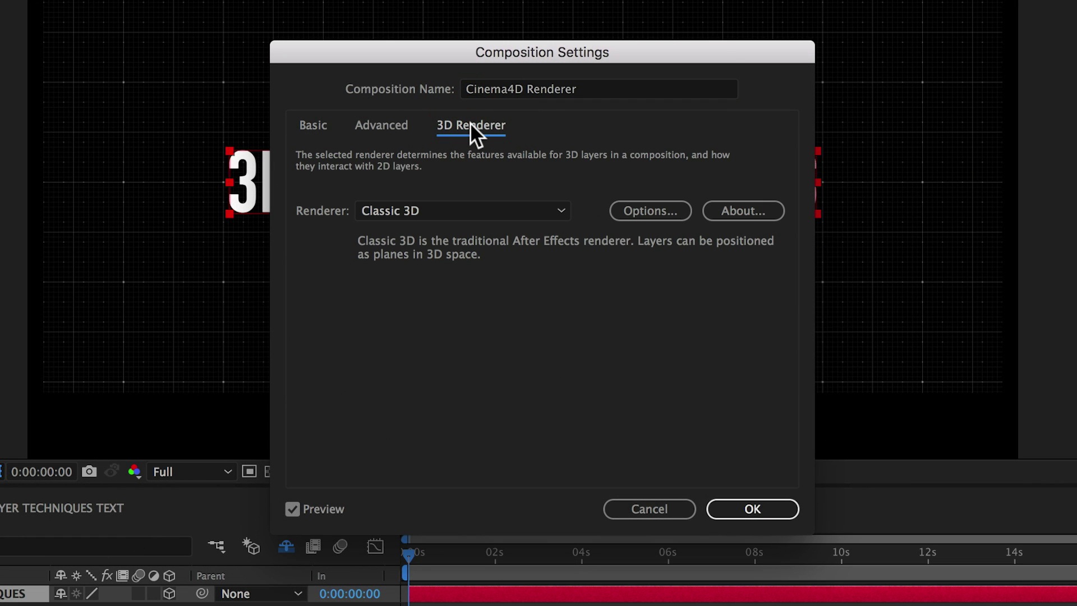
{"action": "left_click", "coordinate": [558, 209]}
{"action": "left_click", "coordinate": [476, 250]}
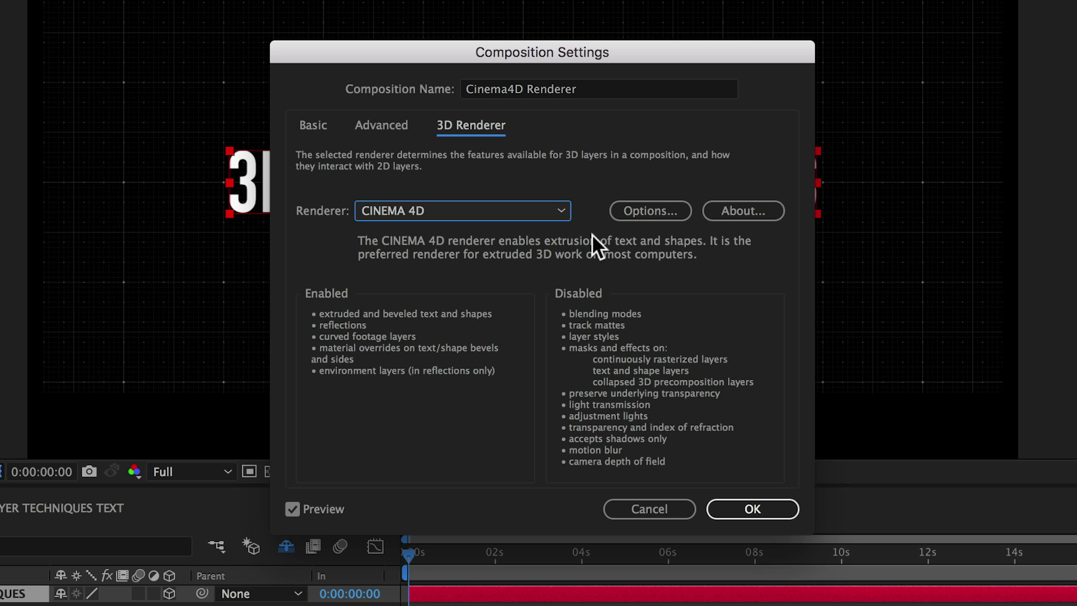
Try lower and higher CINEMA 4D renderer Quality values, set it to 74, and apply the composition settings.
{"action": "left_click", "coordinate": [646, 211]}
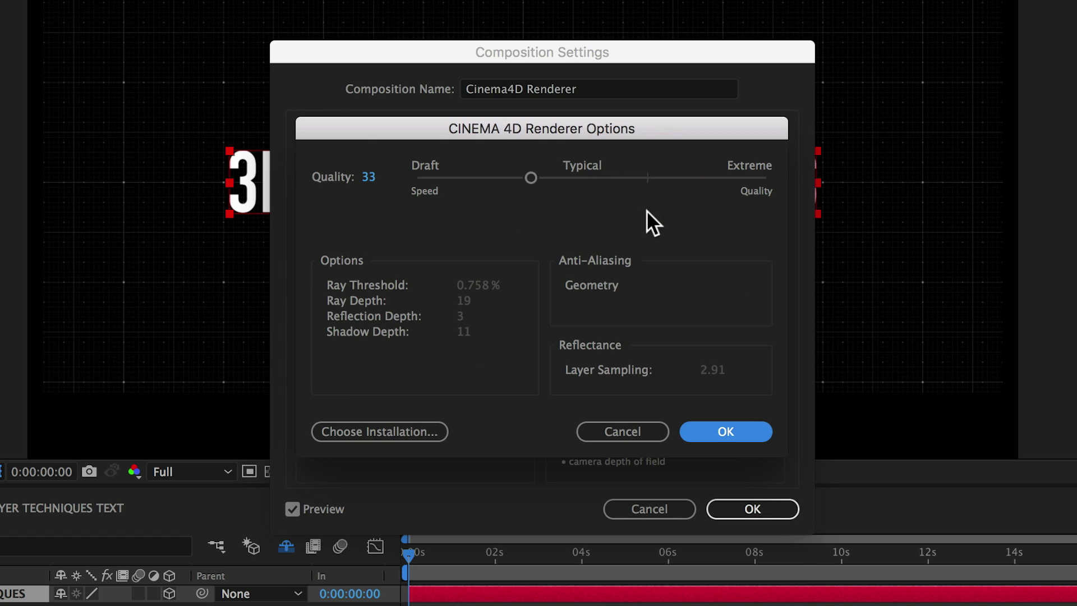
{"action": "left_click_drag", "start_coordinate": [530, 177], "coordinate": [471, 181]}
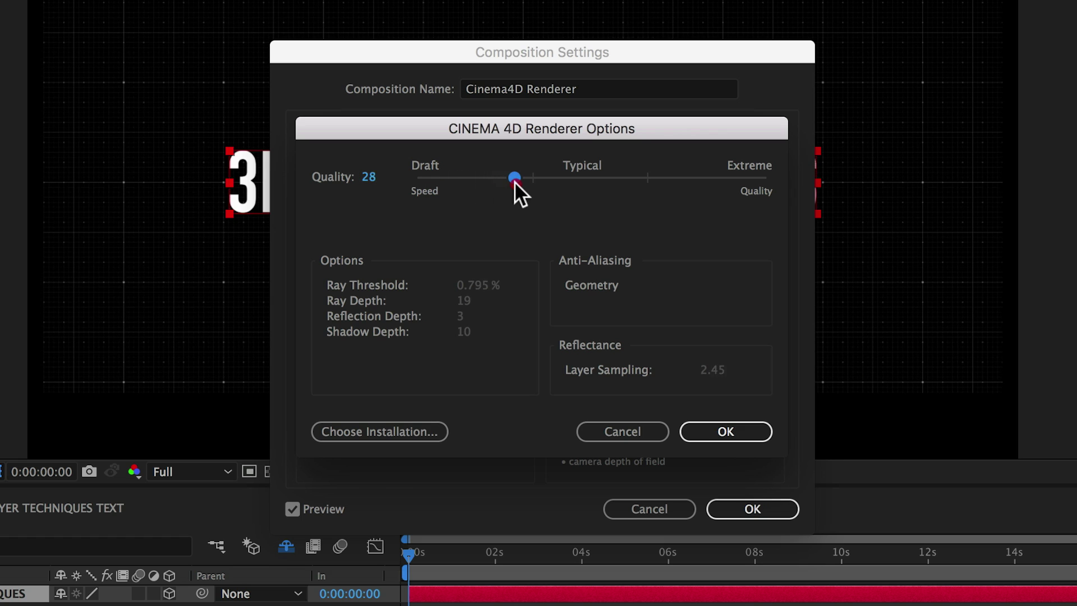
{"action": "left_click_drag", "start_coordinate": [593, 182], "coordinate": [676, 187]}
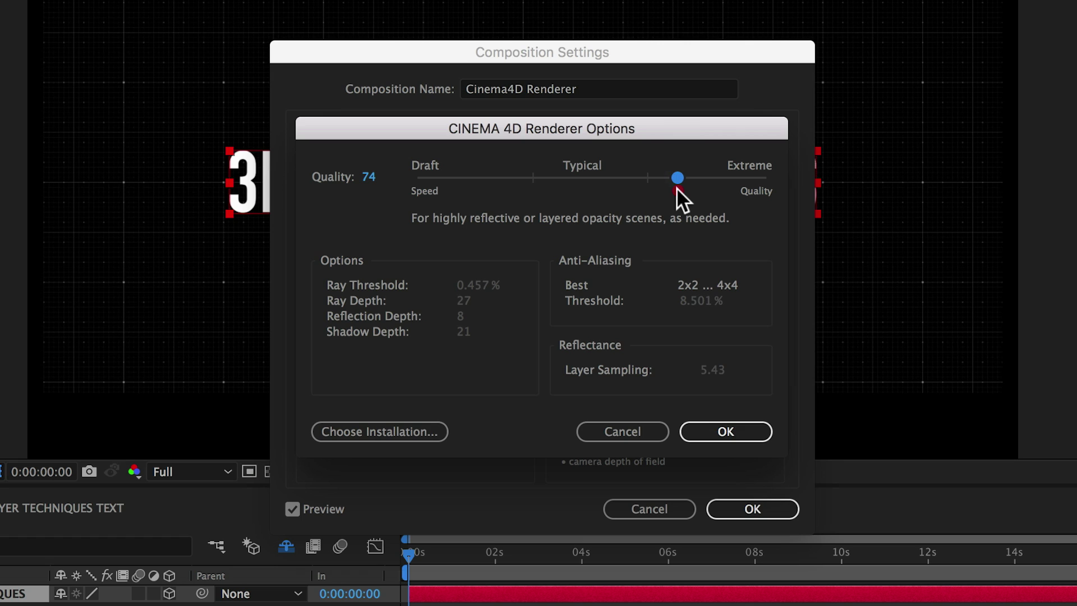
{"action": "left_click_drag", "start_coordinate": [677, 187], "coordinate": [536, 184]}
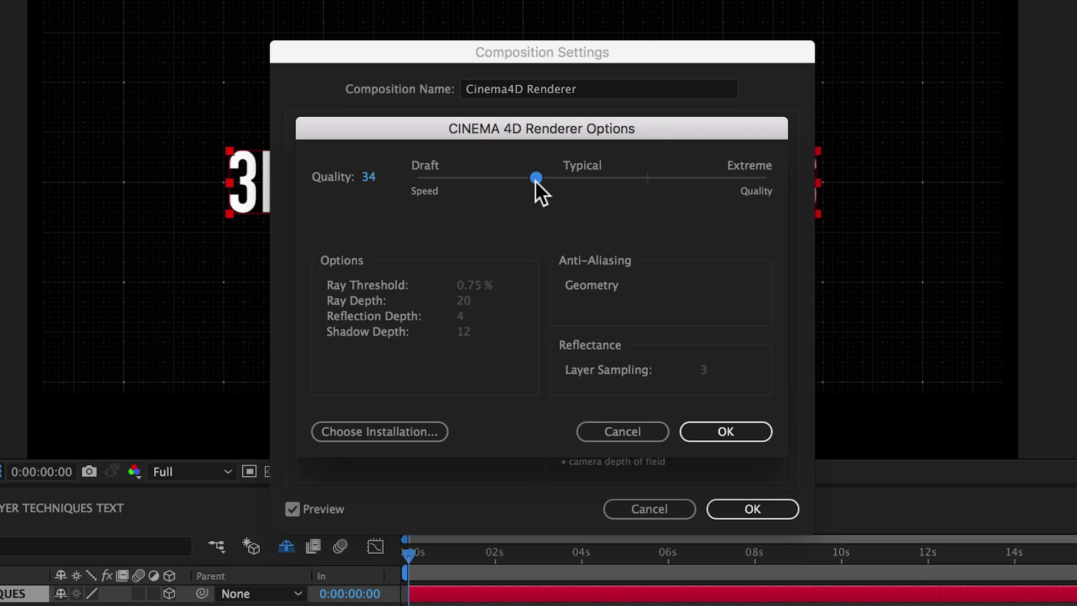
{"action": "left_click_drag", "start_coordinate": [535, 180], "coordinate": [668, 176]}
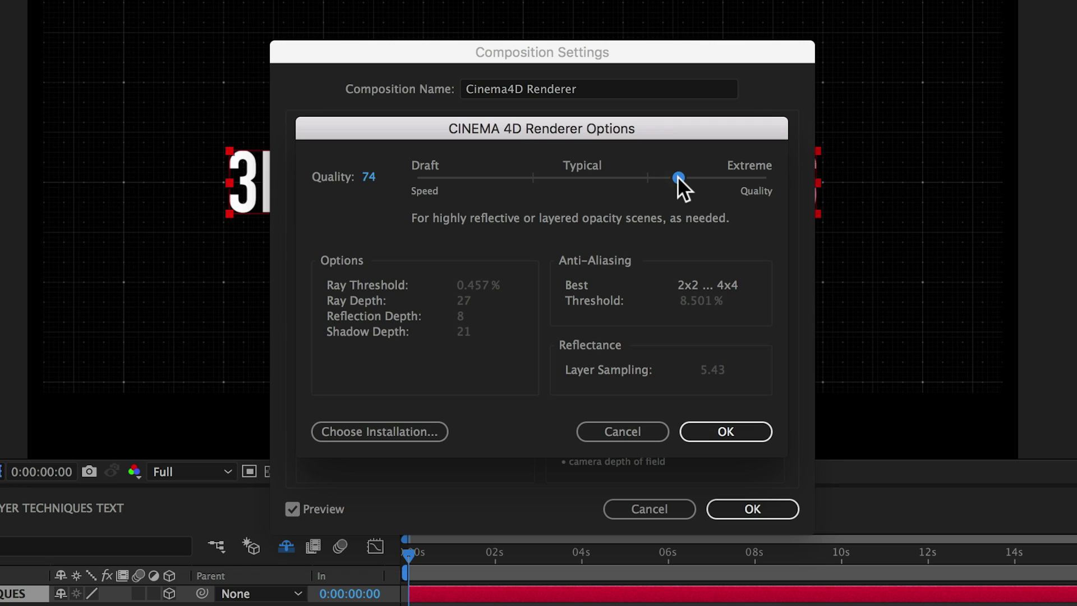
{"action": "left_click", "coordinate": [749, 430]}
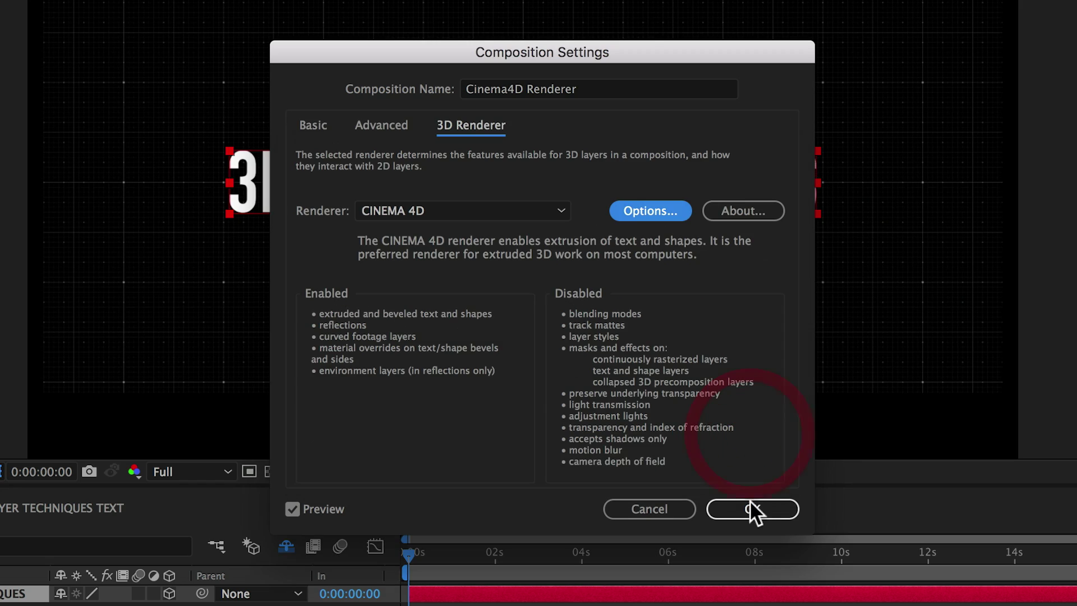
{"action": "left_click", "coordinate": [749, 504]}
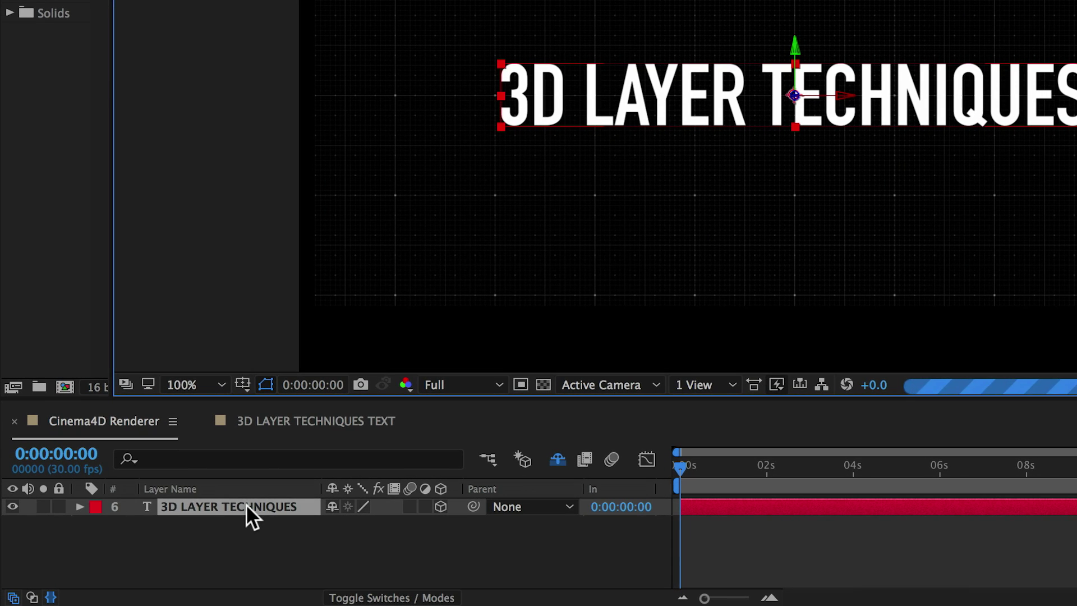
Expand the 3D LAYER TECHNIQUES text layer and pre-compose it as 3D LAYER TECHNIQUES Comp 1, moving all attributes into the new composition.
{"action": "left_click", "coordinate": [80, 506]}
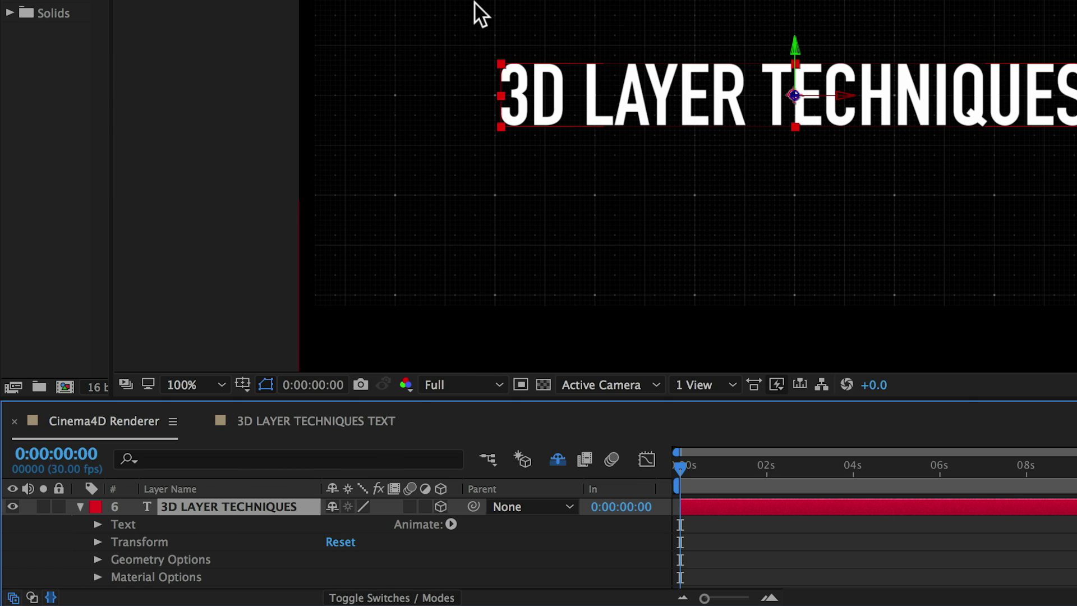
{"action": "left_click", "coordinate": [394, 0]}
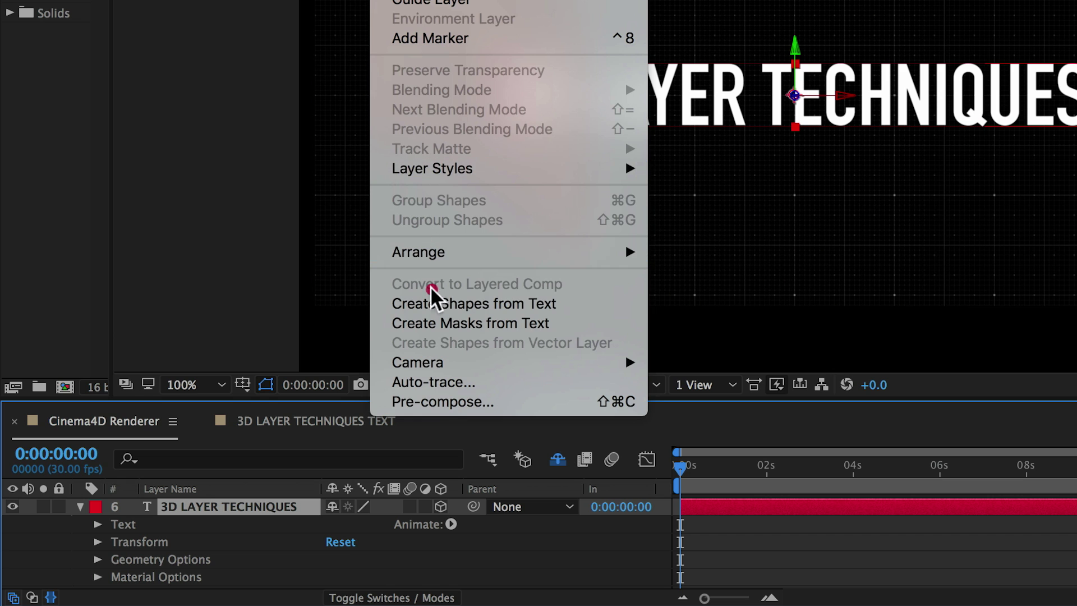
{"action": "left_click", "coordinate": [443, 402]}
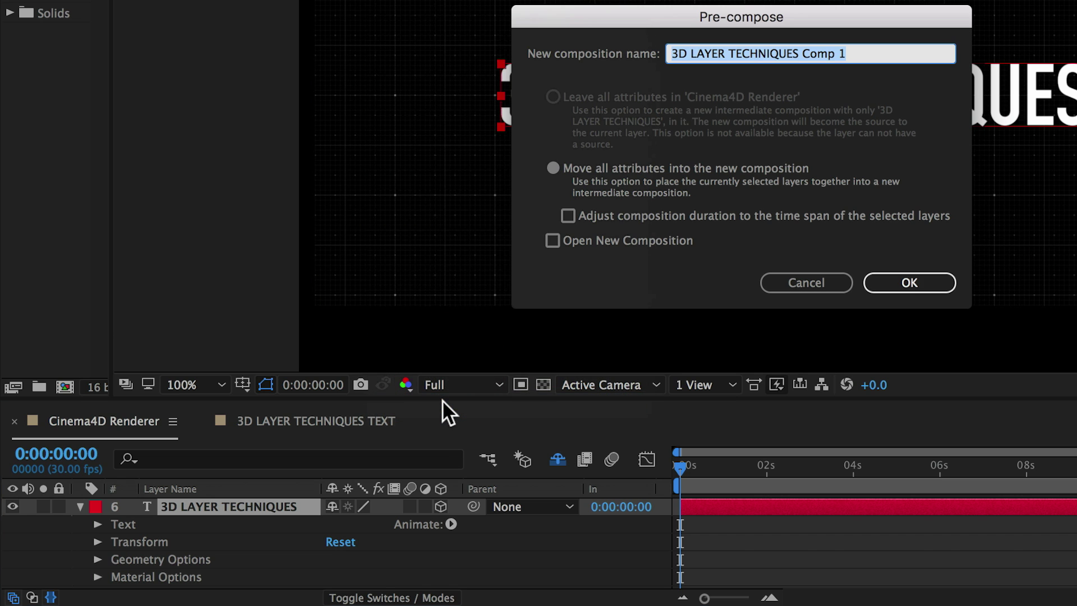
{"action": "left_click", "coordinate": [893, 280]}
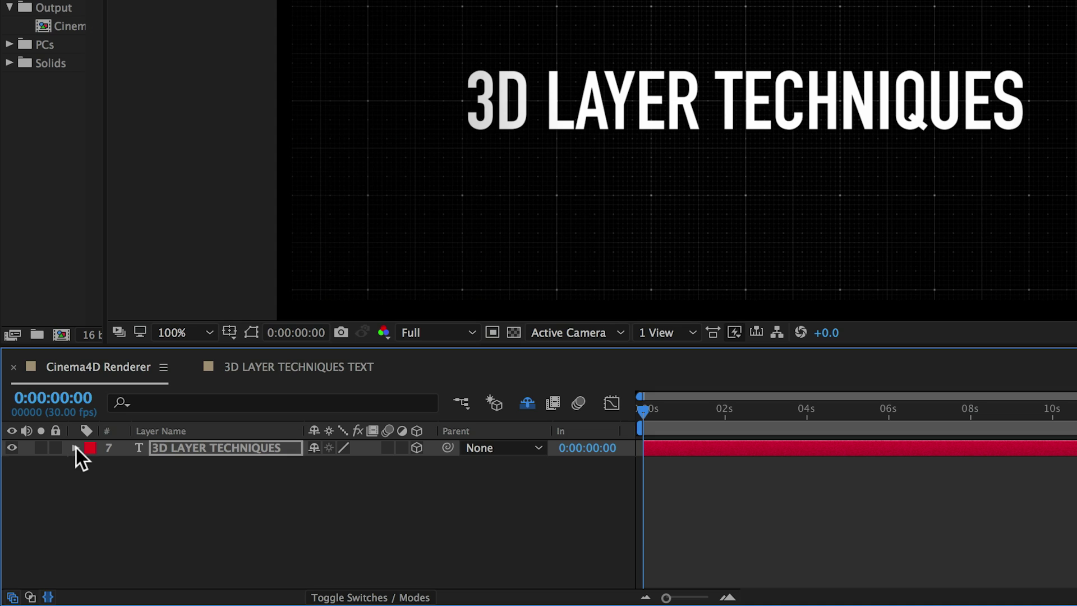
Set the 3D LAYER TECHNIQUES layer's Extrusion Depth to 54, Bevel Depth to 3.9 and Hole Bevel Depth to 67%, and show the Bevel Style choices.
{"action": "left_click", "coordinate": [76, 447]}
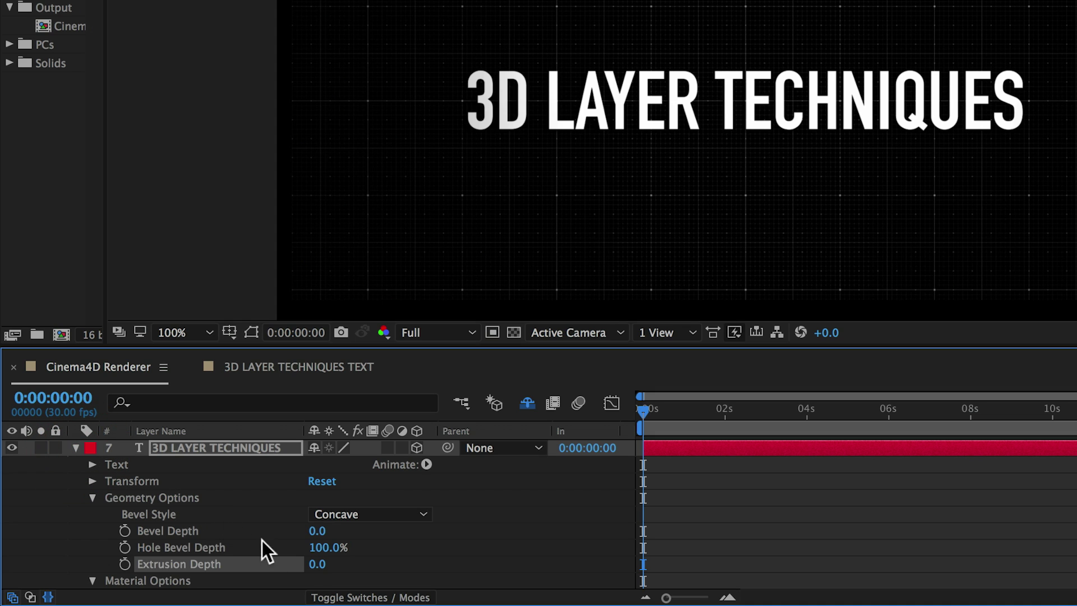
{"action": "left_click_drag", "start_coordinate": [316, 565], "coordinate": [368, 563]}
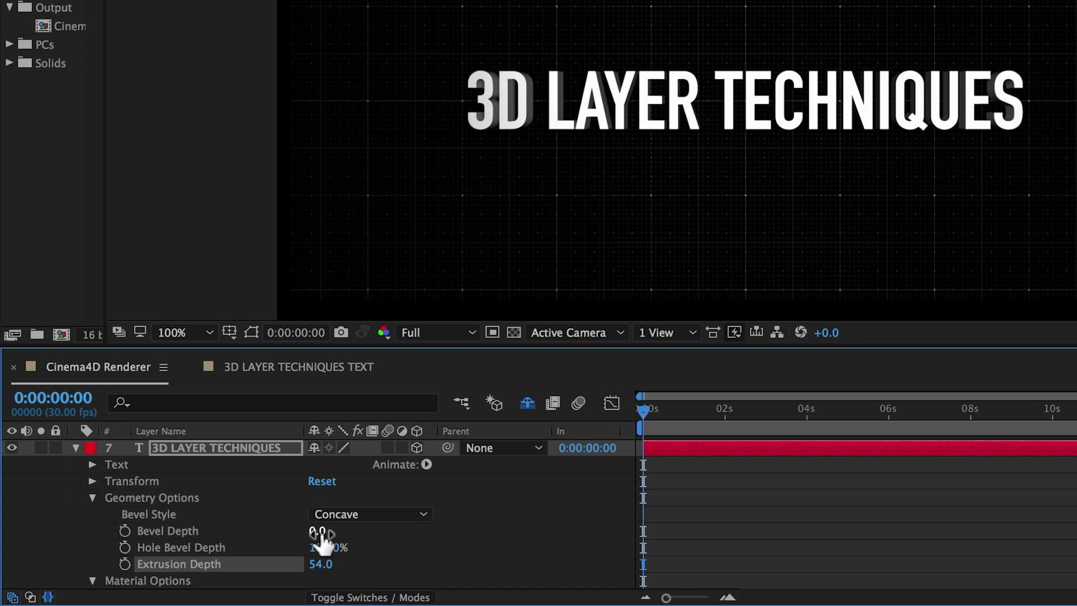
{"action": "left_click_drag", "start_coordinate": [319, 534], "coordinate": [357, 533]}
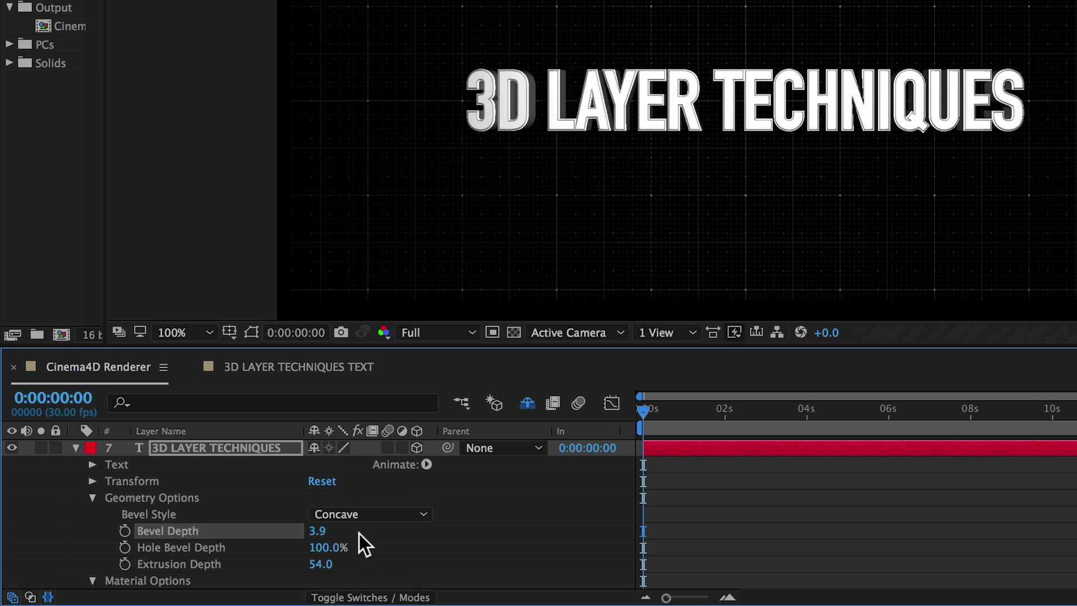
{"action": "left_click_drag", "start_coordinate": [334, 548], "coordinate": [297, 553]}
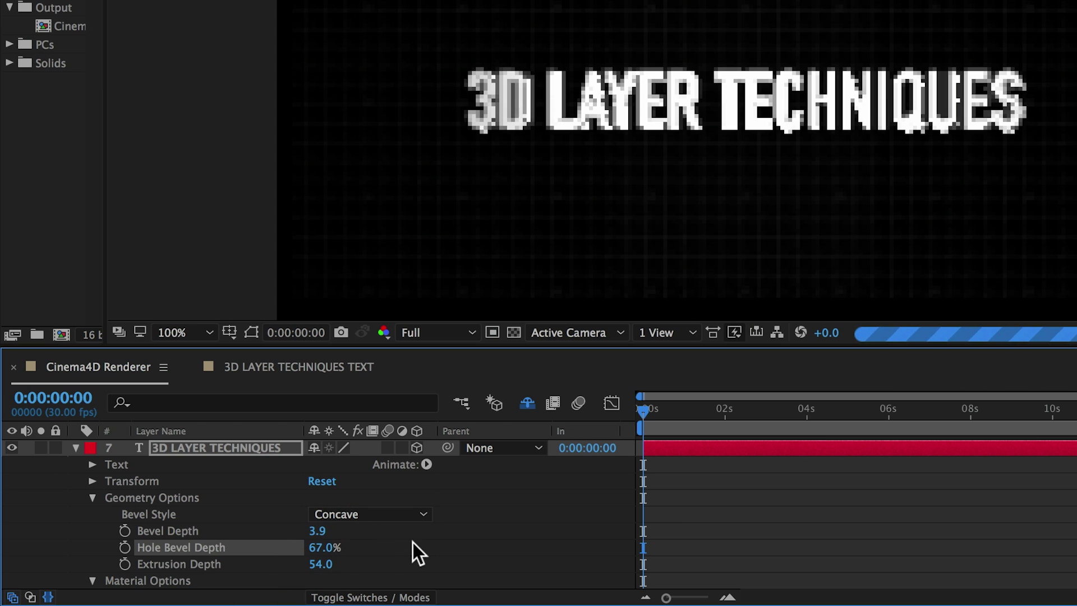
{"action": "left_click", "coordinate": [406, 514]}
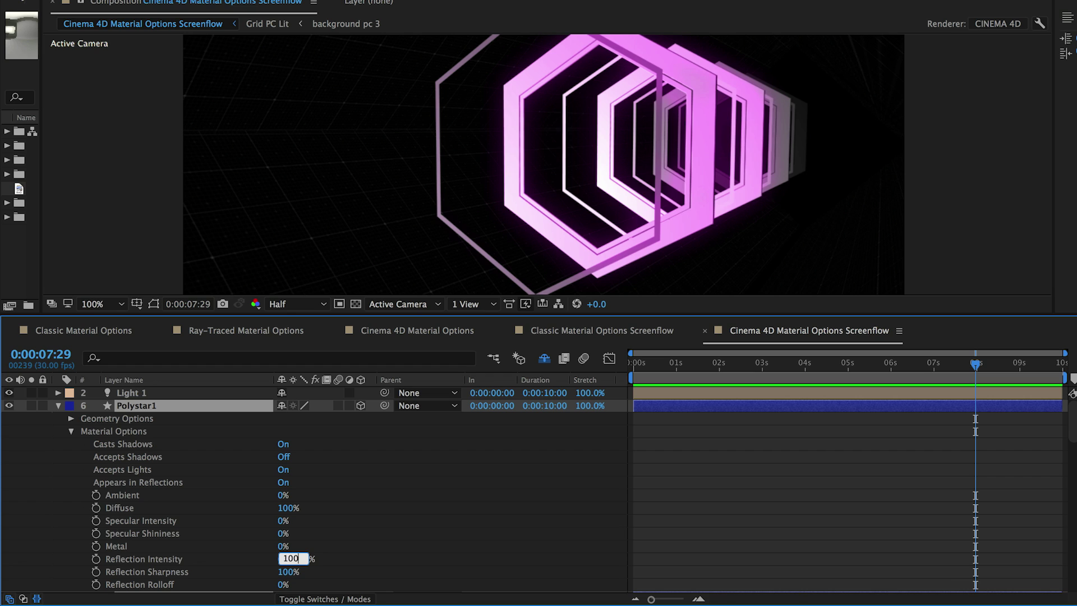
Set Polystar1's Reflection Intensity to 100% and add Photo-studio-with-umbrella.hdr above Light 1 as an environment layer.
{"action": "key", "text": "Return"}
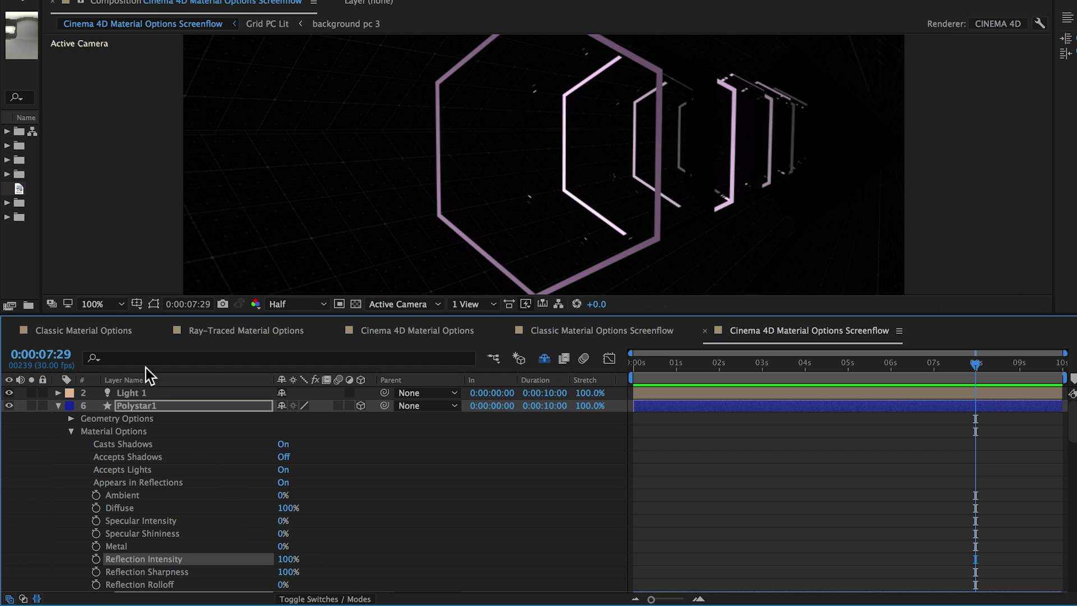
{"action": "left_click_drag", "start_coordinate": [20, 191], "coordinate": [122, 390]}
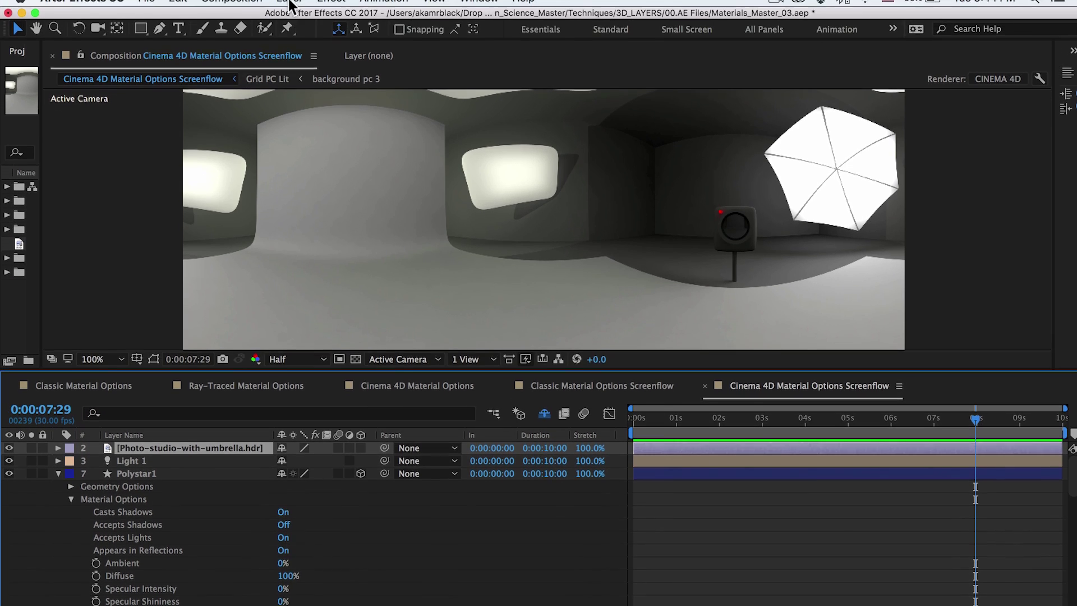
{"action": "left_click", "coordinate": [289, 9]}
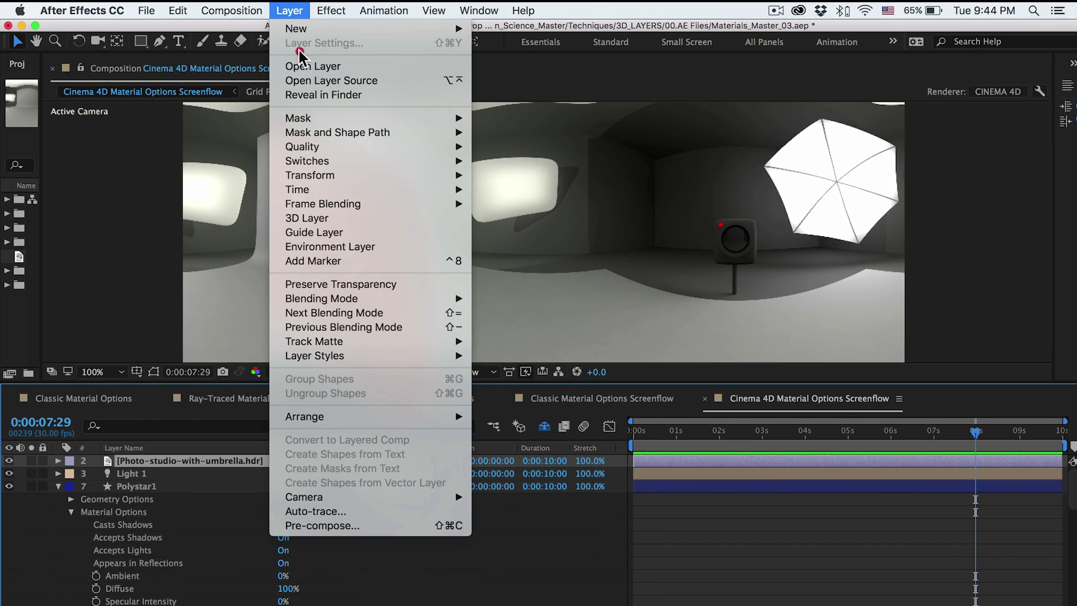
{"action": "left_click", "coordinate": [314, 244]}
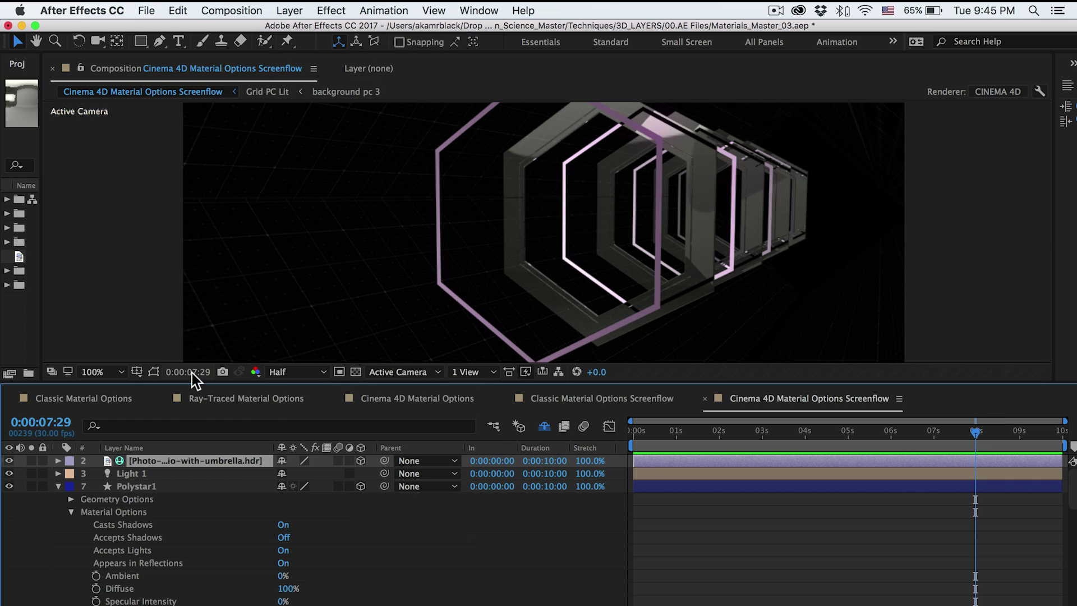
Expand the Options of the Photo-studio-with-umbrella.hdr environment layer.
{"action": "left_click", "coordinate": [119, 462]}
{"action": "left_click", "coordinate": [57, 461]}
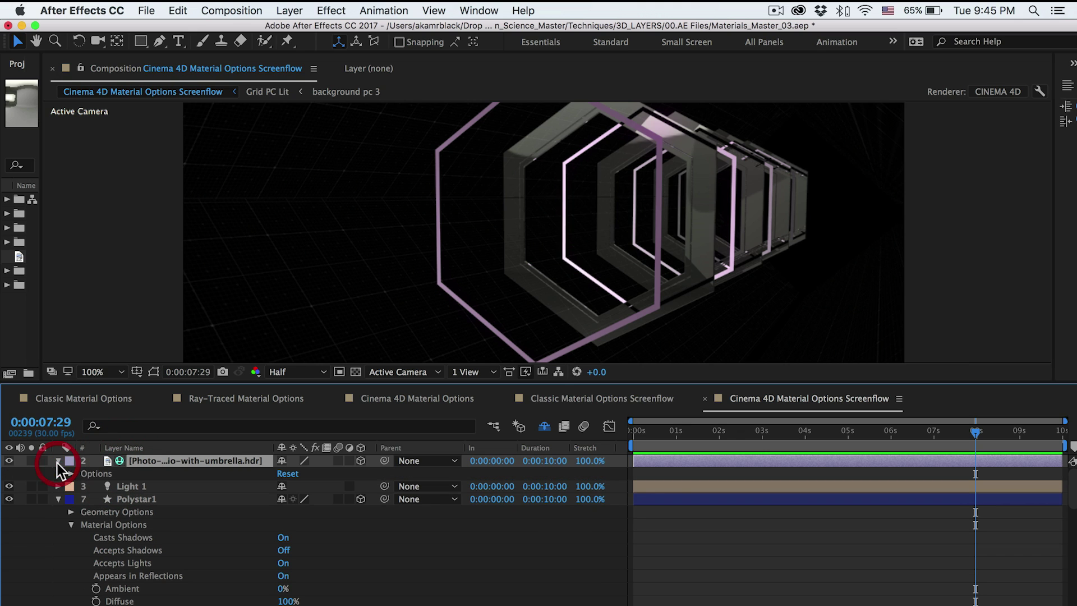
{"action": "left_click", "coordinate": [69, 473]}
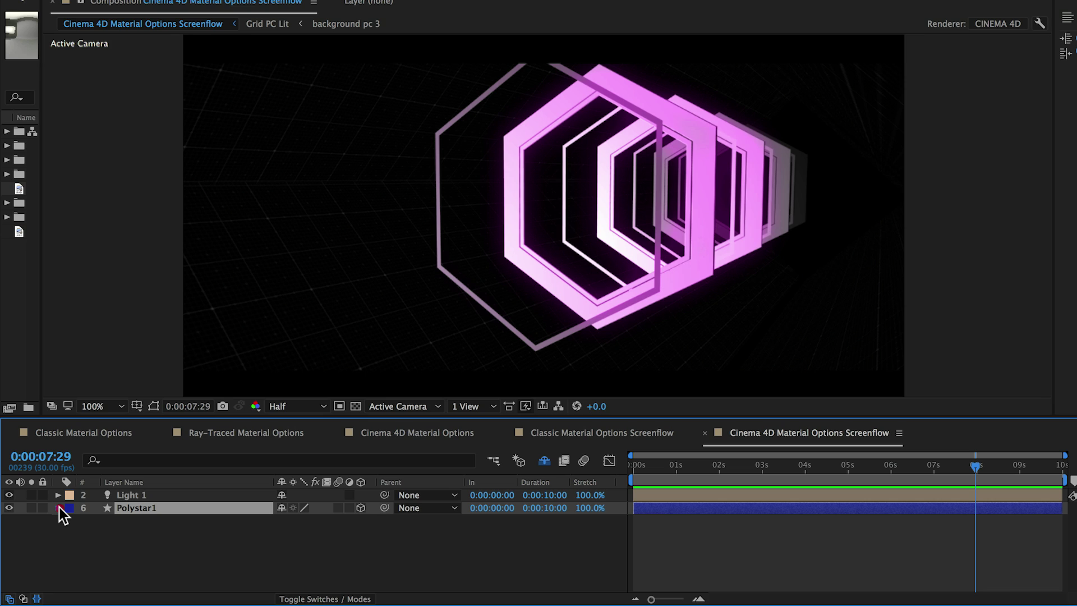
Expand the Polystar1 layer and show the Front, Bevel, Side and Back material overrides that can be added to it.
{"action": "left_click", "coordinate": [60, 508]}
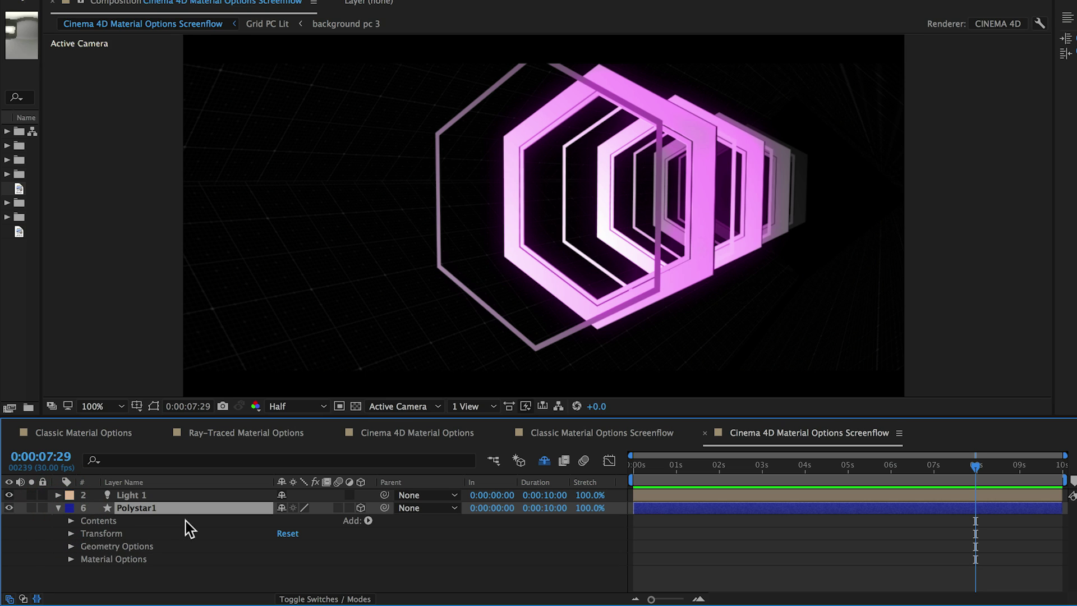
{"action": "left_click", "coordinate": [368, 520]}
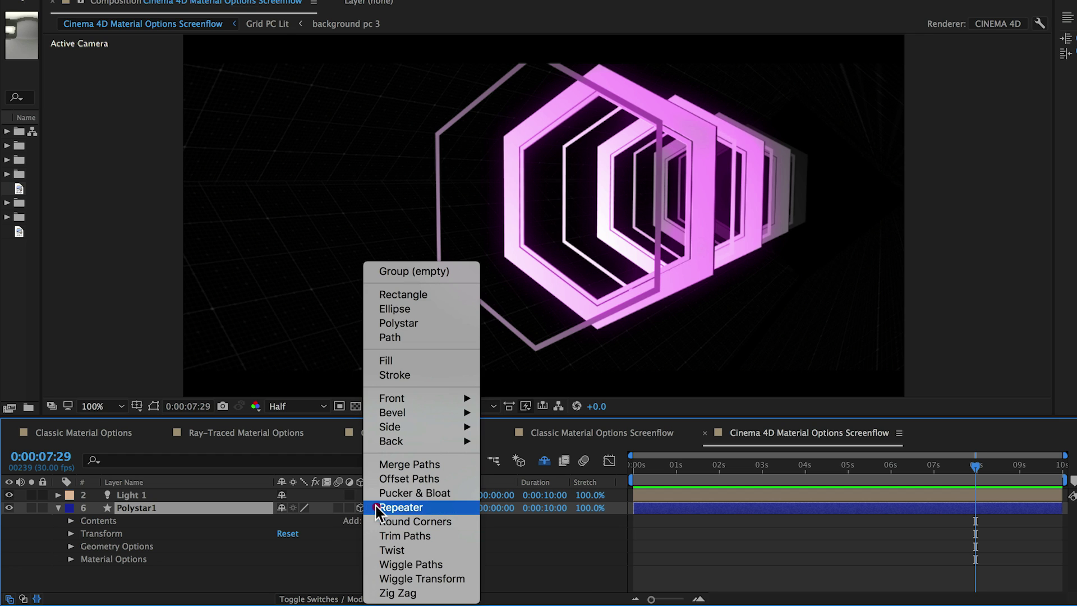
{"action": "mouse_move", "coordinate": [402, 396]}
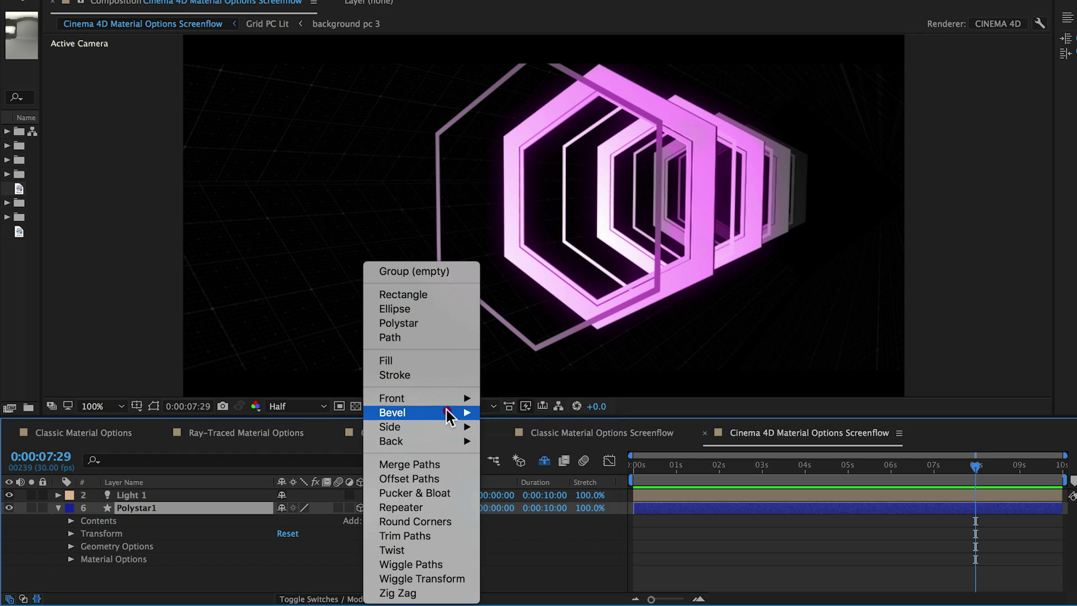
{"action": "mouse_move", "coordinate": [447, 416]}
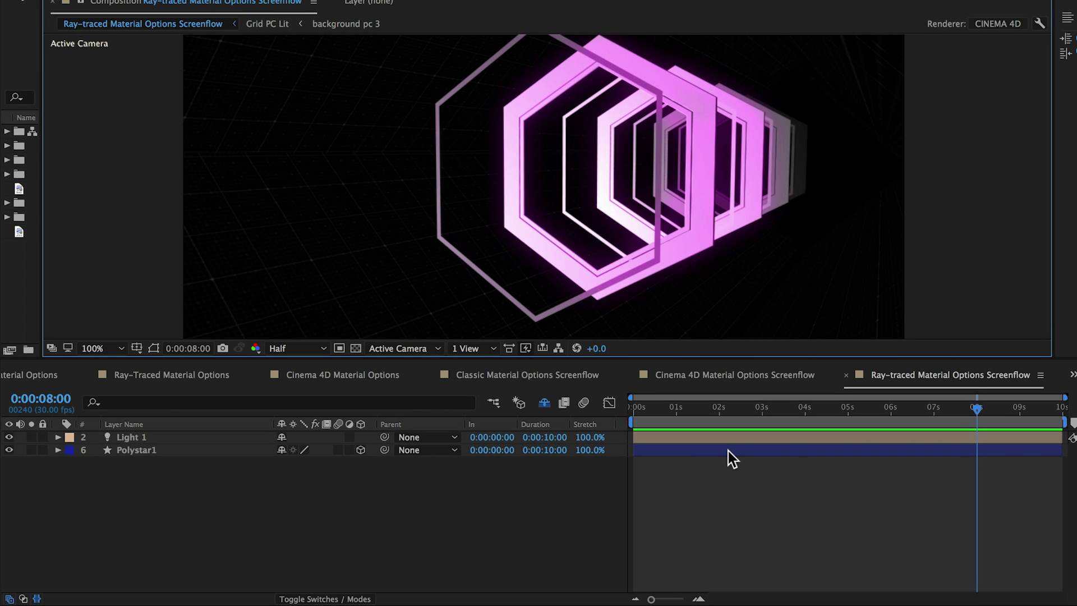
Expand Polystar1 in the Ray-traced Material Options Screenflow composition and switch the composition's 3D renderer to Ray-traced 3D.
{"action": "left_click", "coordinate": [57, 449]}
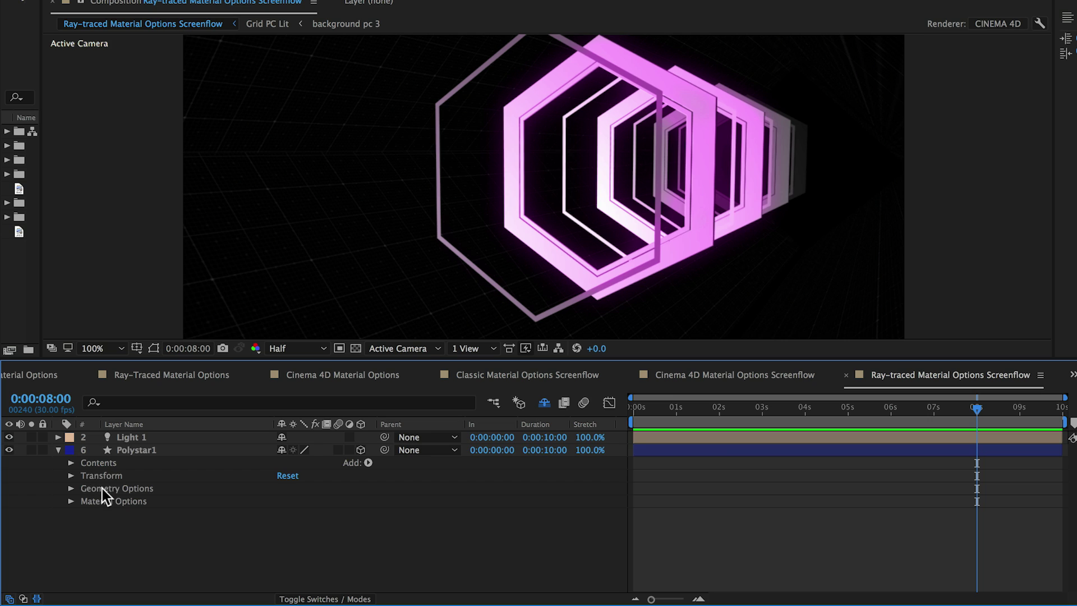
{"action": "left_click", "coordinate": [103, 489]}
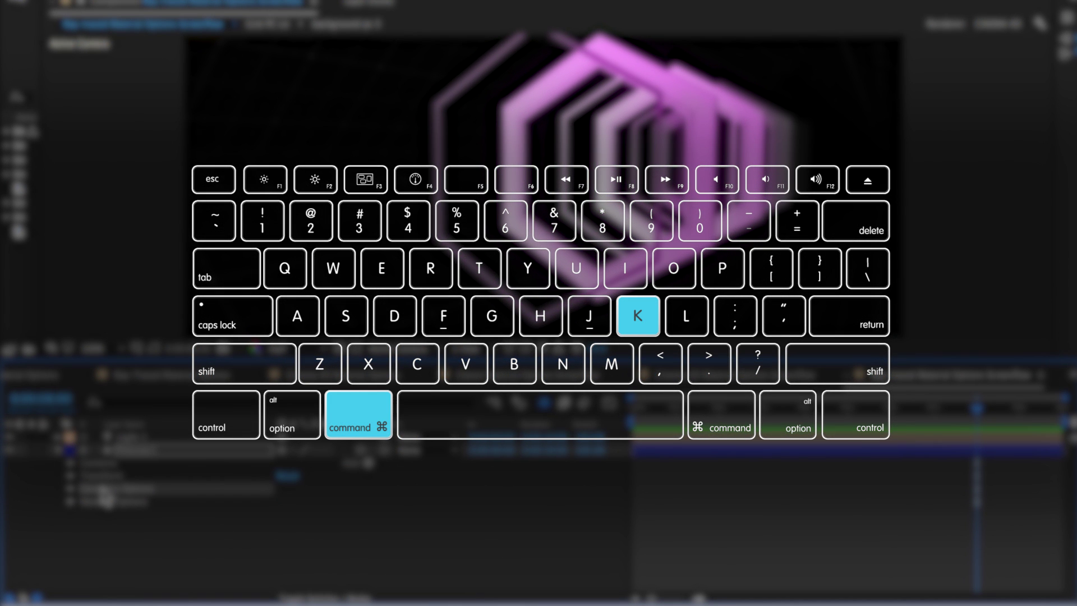
{"action": "key", "text": "super+k"}
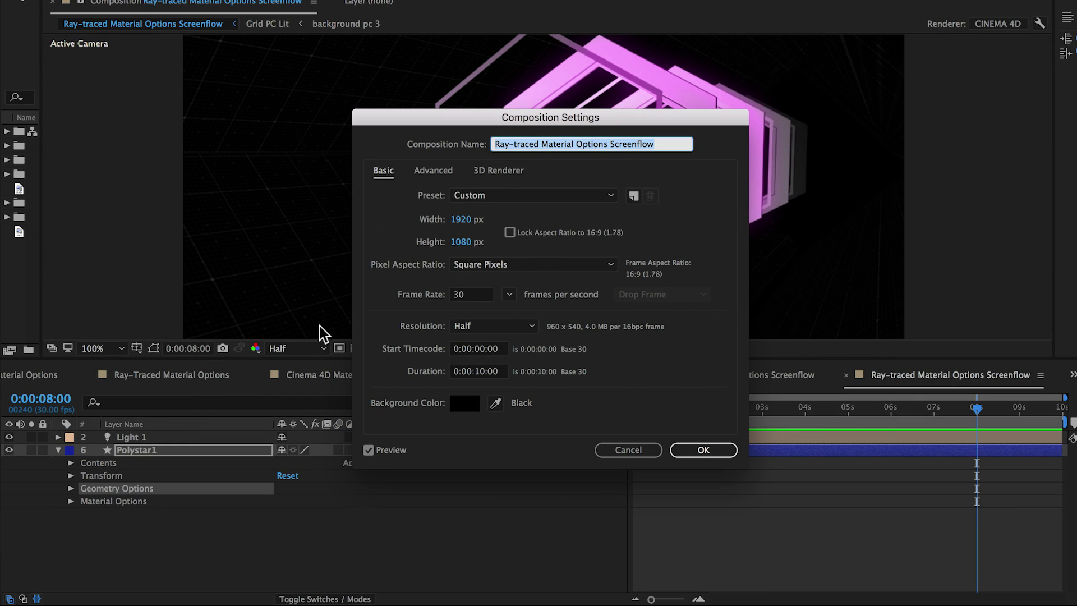
{"action": "left_click", "coordinate": [499, 171]}
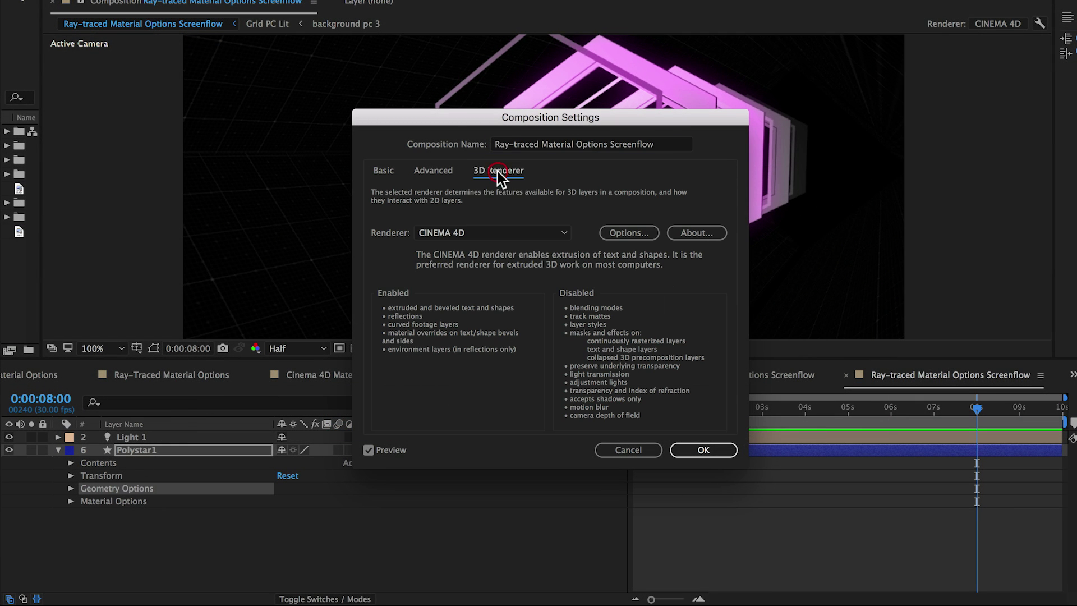
{"action": "left_click", "coordinate": [564, 233]}
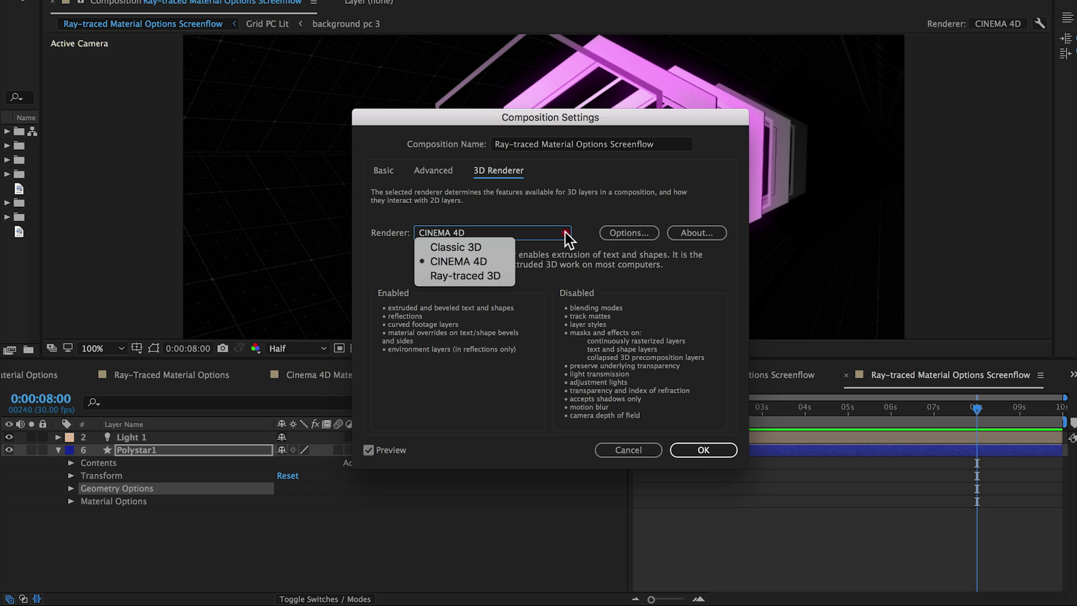
{"action": "left_click", "coordinate": [489, 276]}
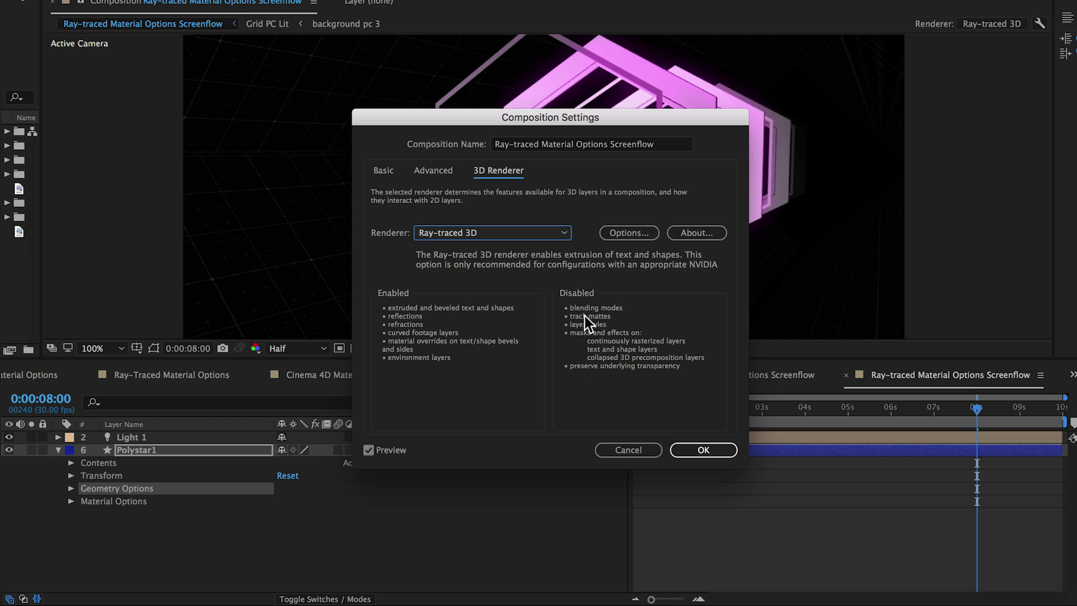
{"action": "left_click", "coordinate": [563, 233]}
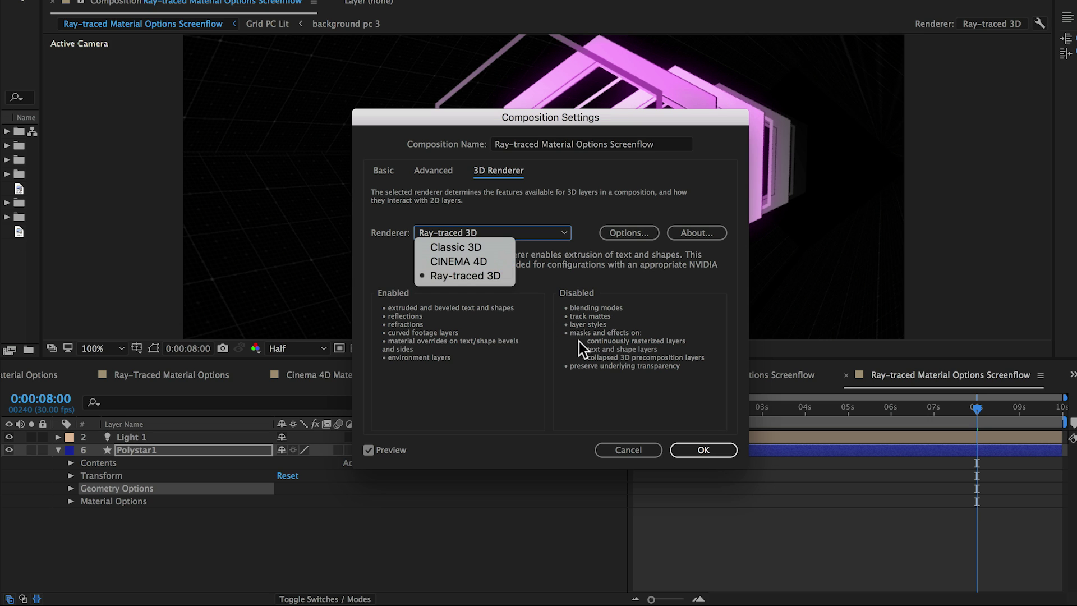
{"action": "left_click", "coordinate": [680, 424]}
{"action": "left_click", "coordinate": [692, 447]}
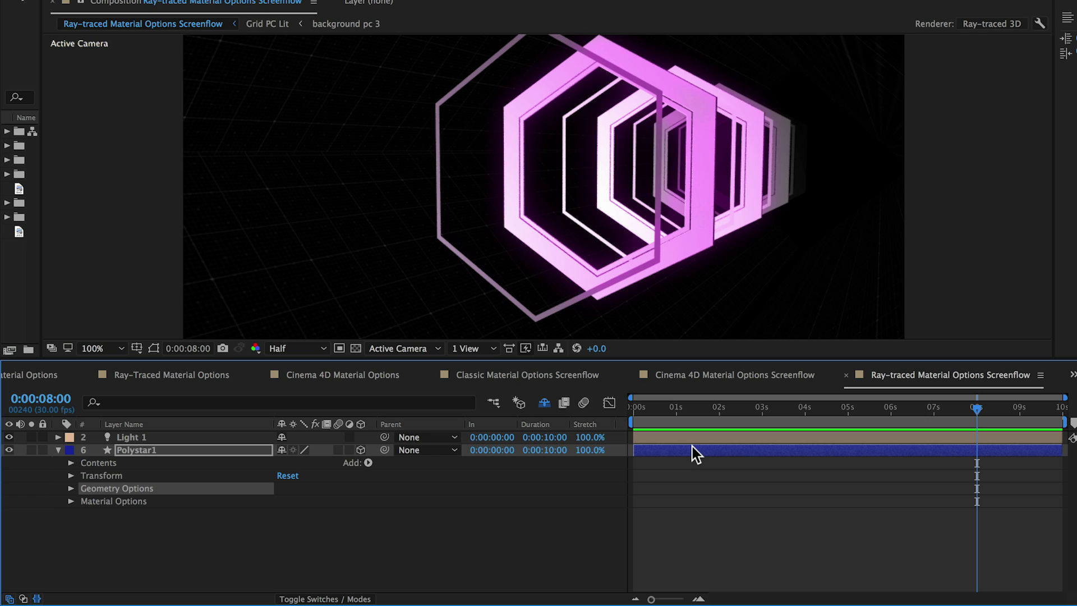
Turn on Draft 3D and expand Polystar1's Material Options to show the Transparency and Index of Refraction properties.
{"action": "left_click", "coordinate": [520, 406]}
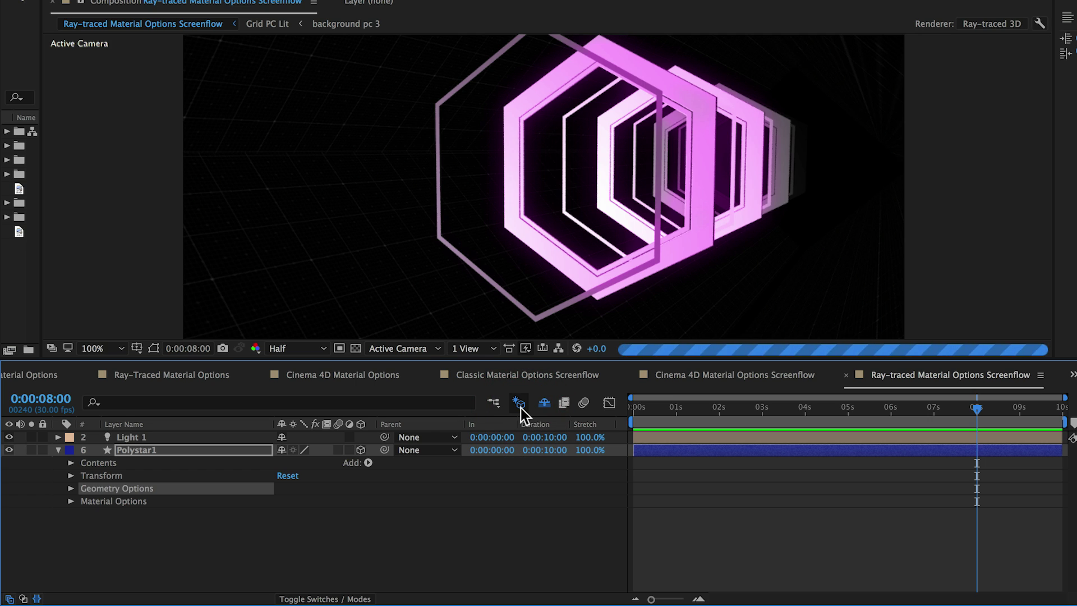
{"action": "left_click", "coordinate": [114, 502]}
{"action": "left_click", "coordinate": [70, 501]}
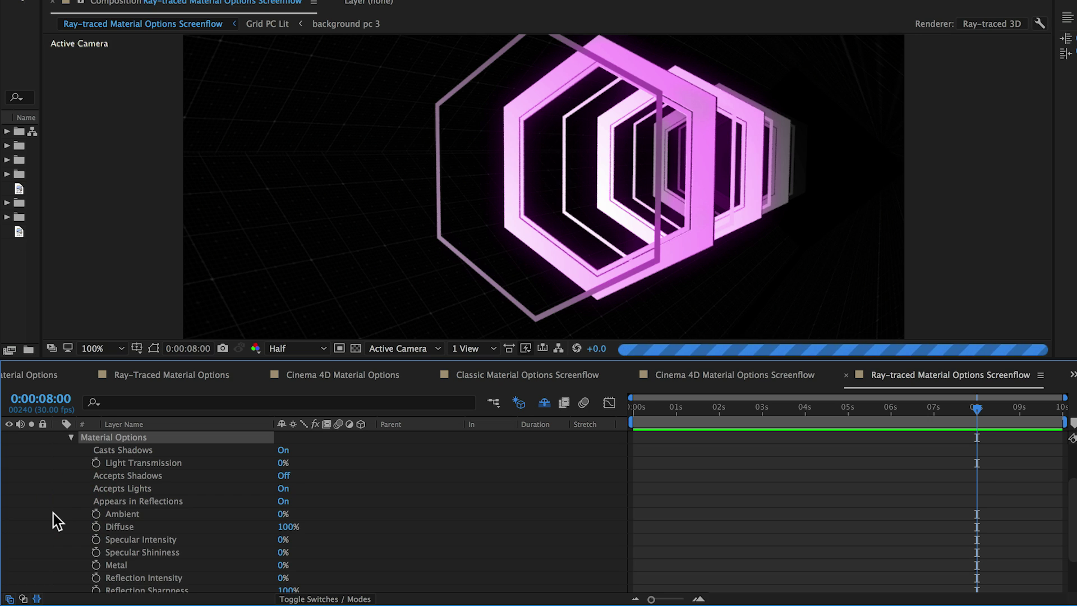
{"action": "scroll", "coordinate": [53, 515], "scroll_direction": "down", "scroll_amount": 5}
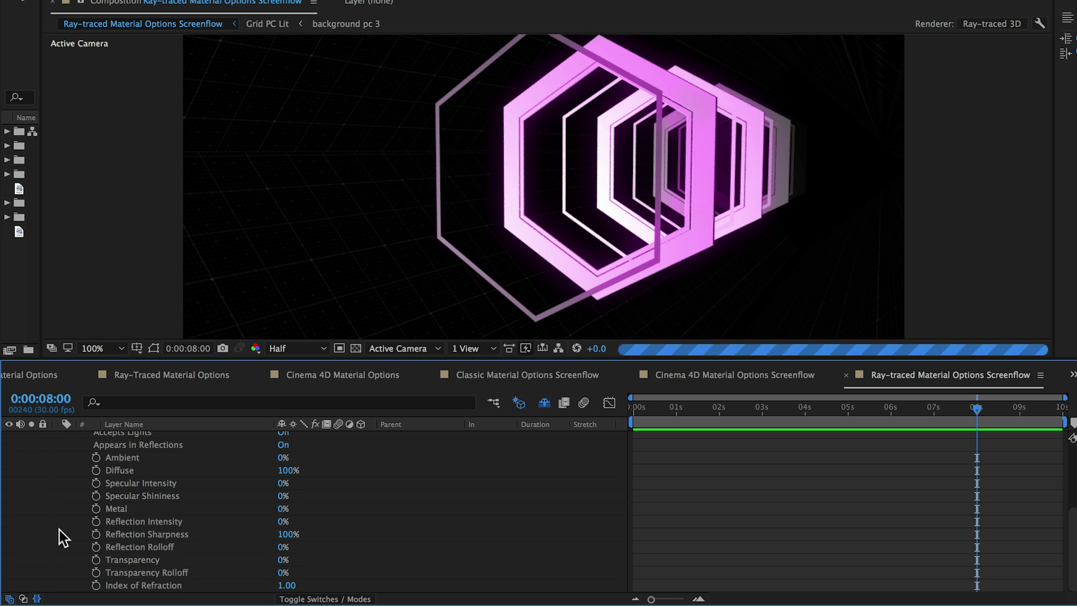
{"action": "left_click", "coordinate": [129, 559]}
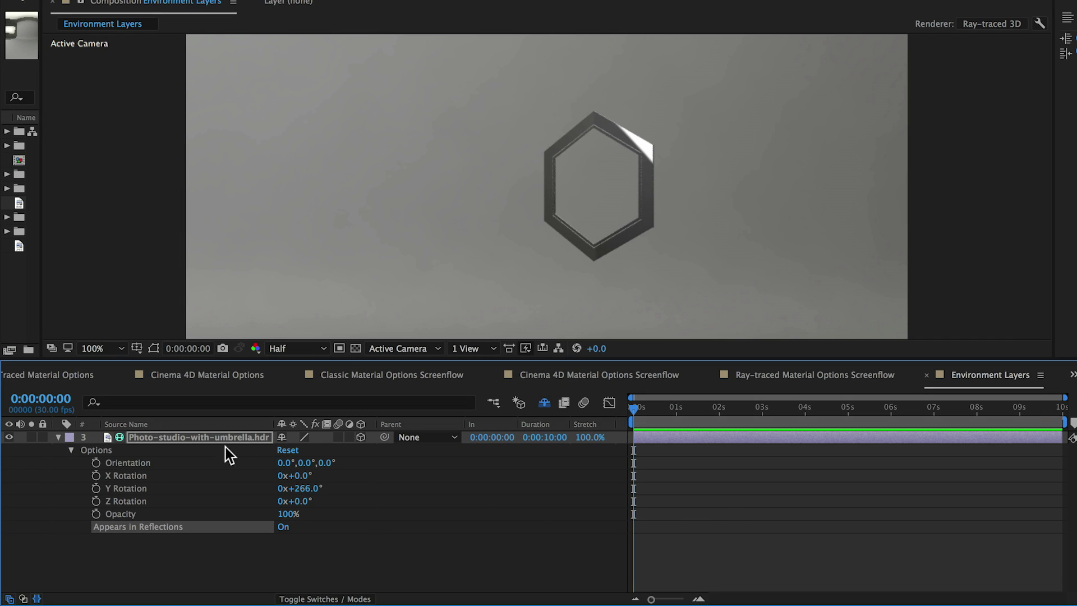
Rotate the Photo-studio-with-umbrella.hdr environment layer about Y to 1x+164° and turn its Appears in Reflections off.
{"action": "left_click", "coordinate": [187, 439]}
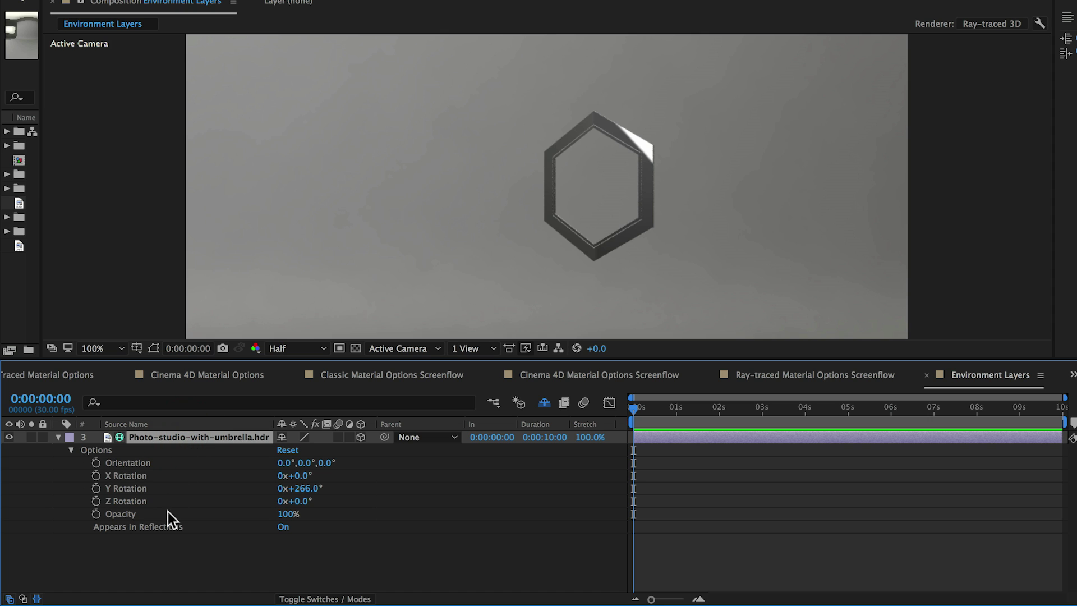
{"action": "left_click", "coordinate": [164, 528]}
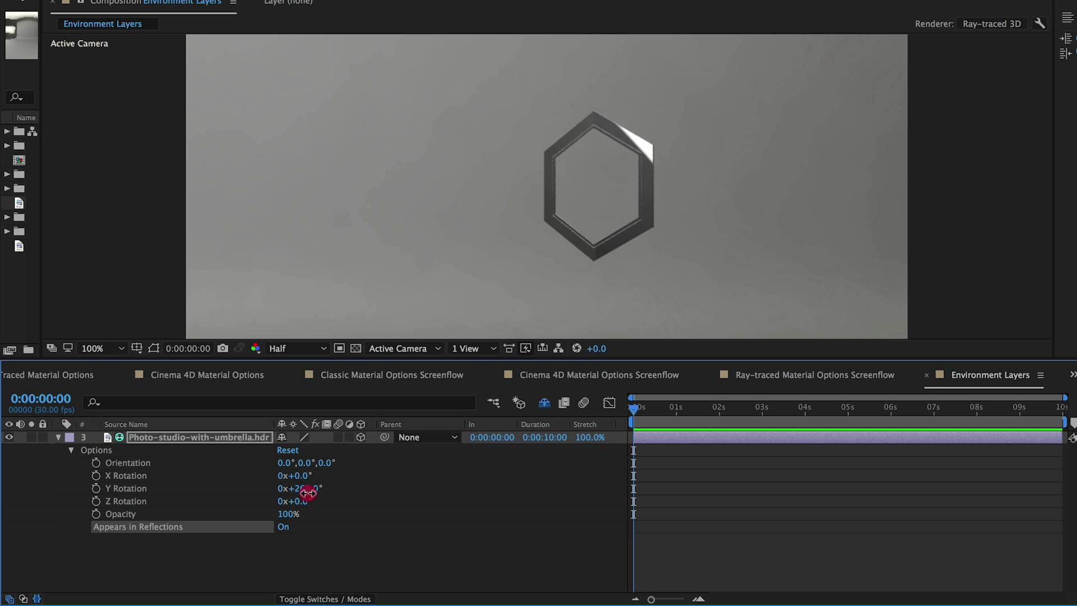
{"action": "left_click_drag", "start_coordinate": [308, 492], "coordinate": [506, 500]}
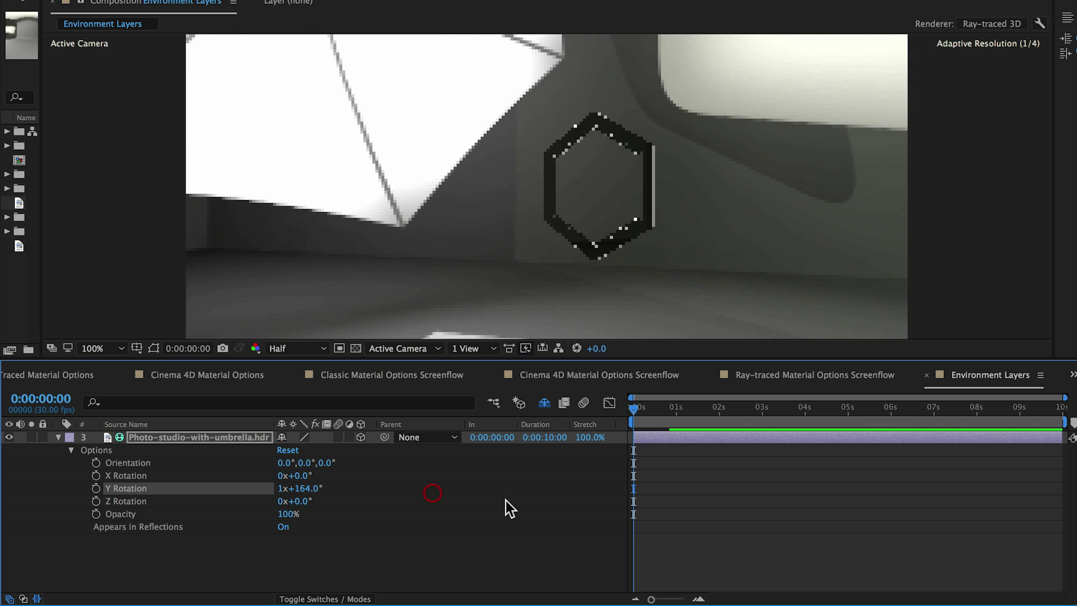
{"action": "left_click", "coordinate": [283, 528]}
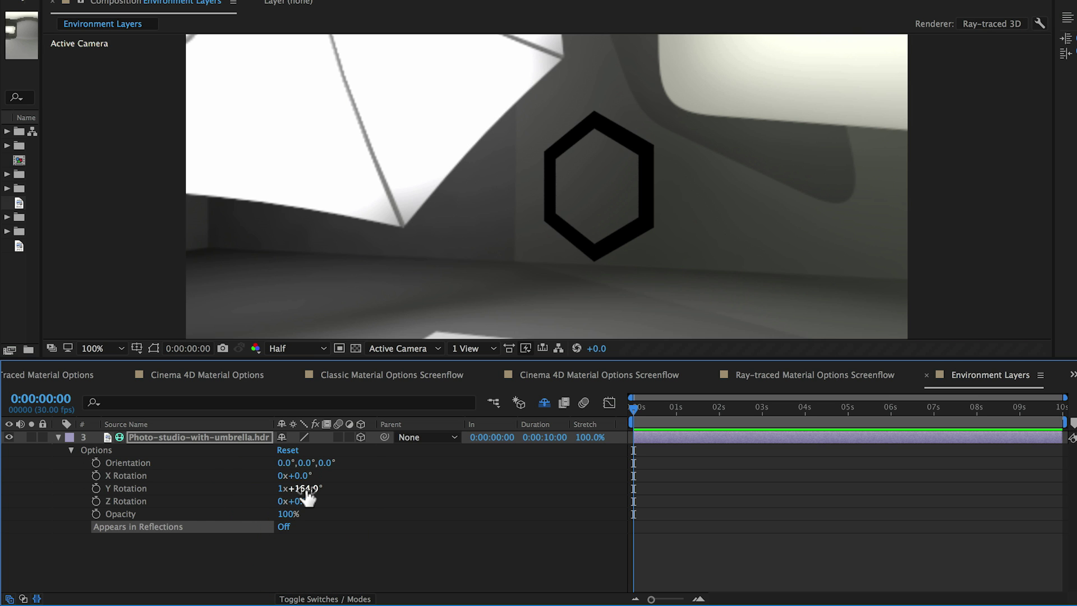
{"action": "left_click_drag", "start_coordinate": [306, 489], "coordinate": [341, 489]}
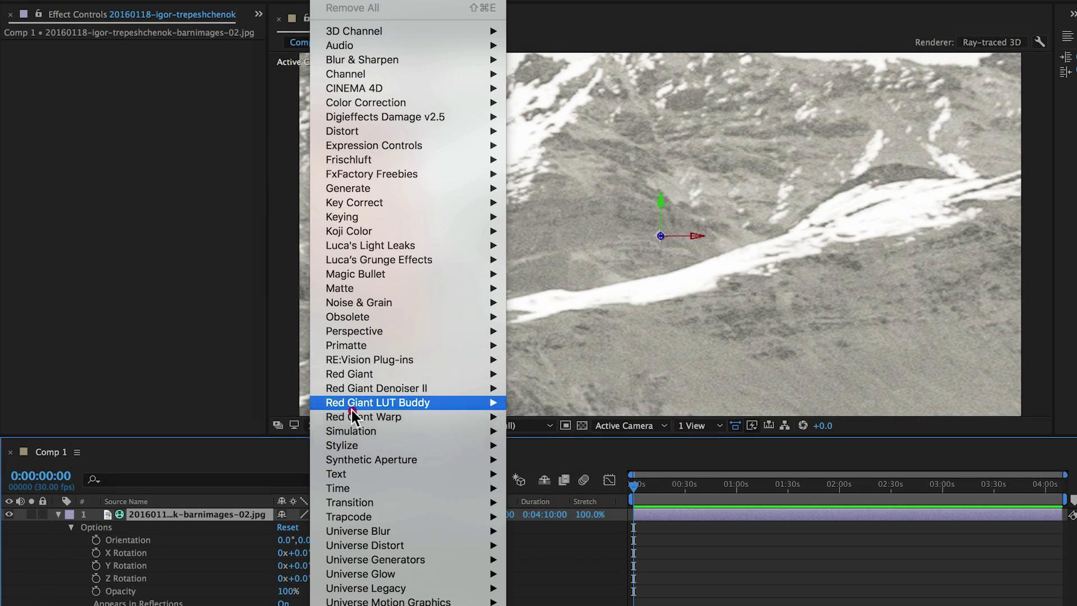
Apply the CC RepeTile effect to the mountain image environment layer in Comp 1 and set its Y Rotation to 185°.
{"action": "mouse_move", "coordinate": [356, 444]}
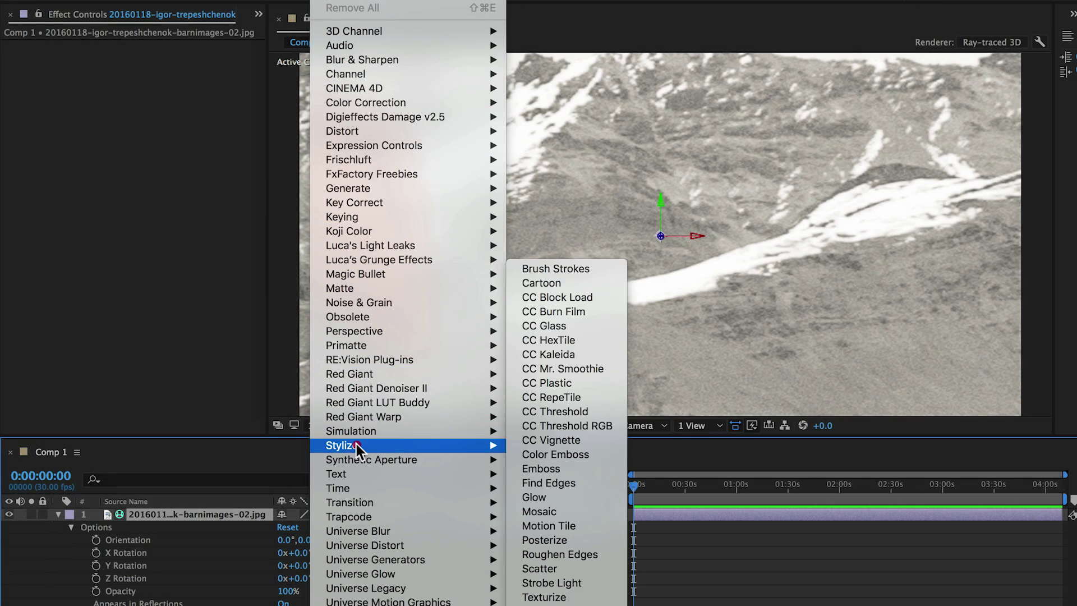
{"action": "left_click", "coordinate": [553, 397]}
{"action": "left_click", "coordinate": [302, 577]}
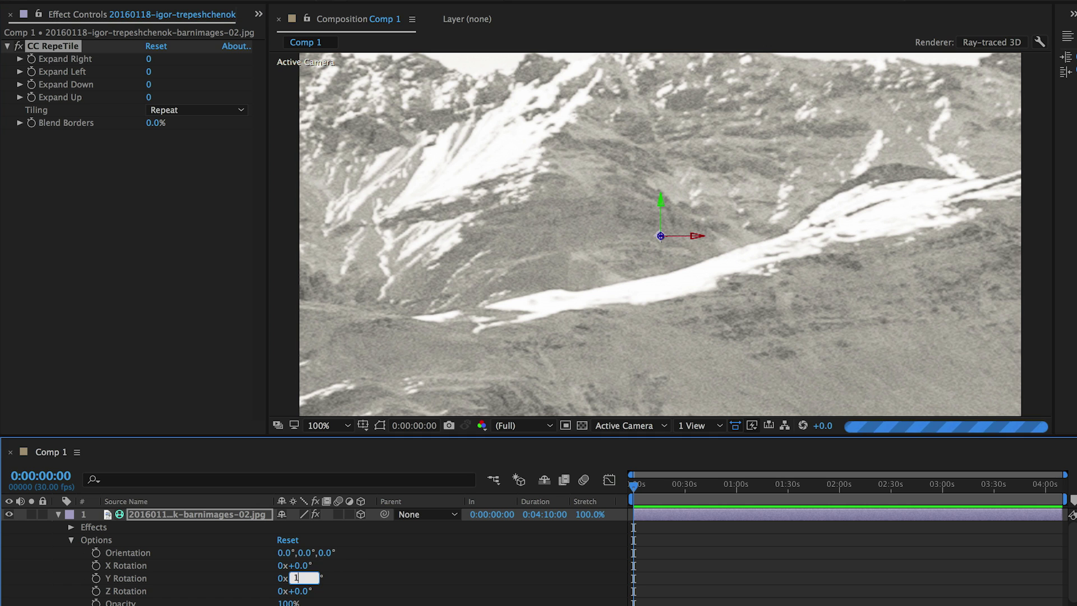
{"action": "type", "text": "185"}
{"action": "key", "text": "Return"}
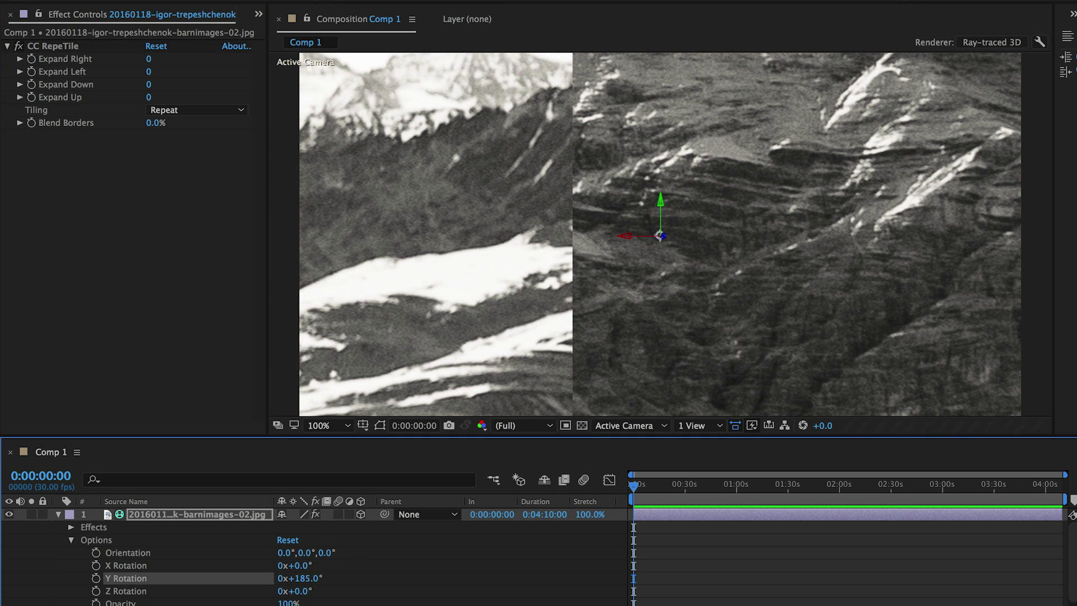
Set CC RepeTile's Blend Borders to 8% to soften the seam in the mountain environment image.
{"action": "left_click", "coordinate": [153, 123]}
{"action": "type", "text": "8"}
{"action": "key", "text": "Return"}
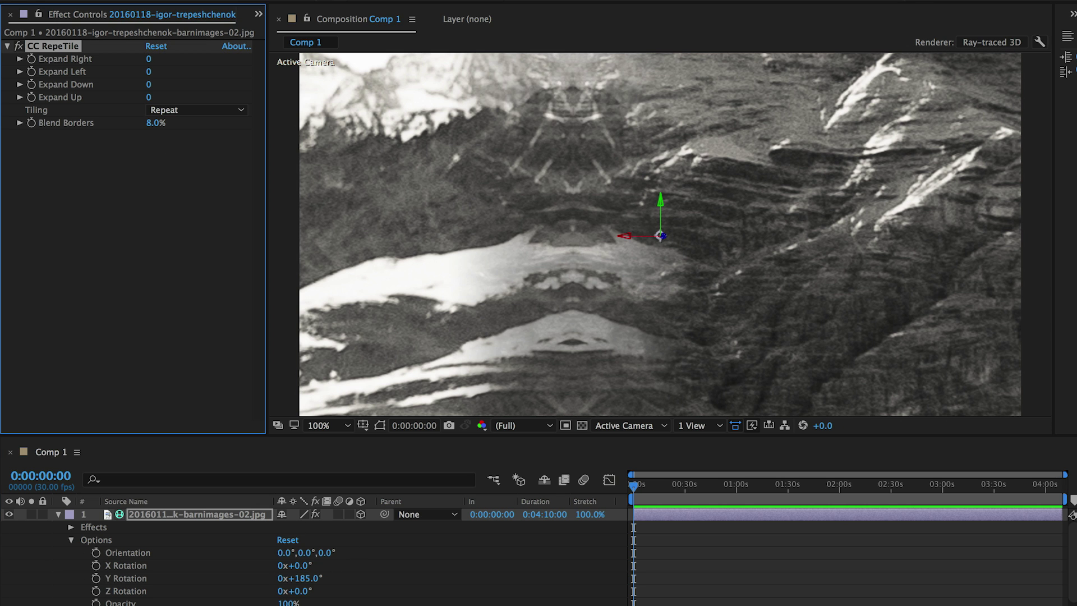